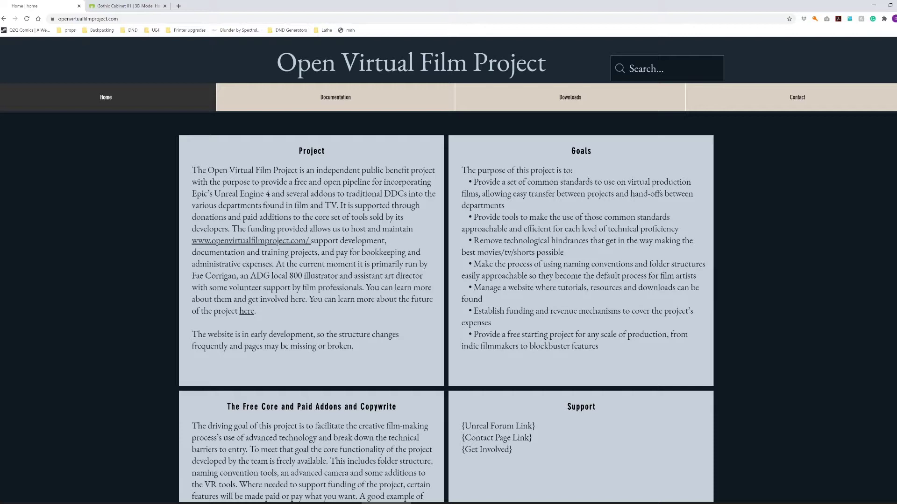
View the Gothic Cabinet 01 page on 3D Model Haven and switch to Blender.
{"action": "left_click", "coordinate": [143, 6]}
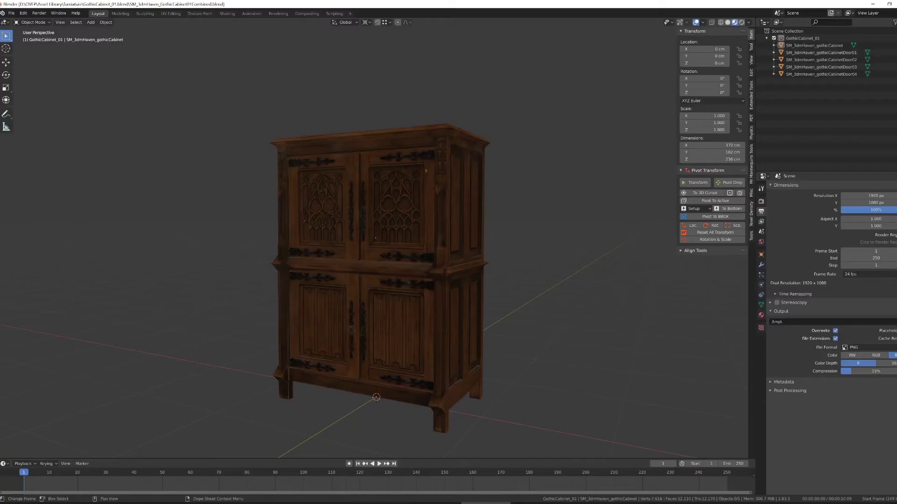
{"action": "left_click", "coordinate": [507, 499]}
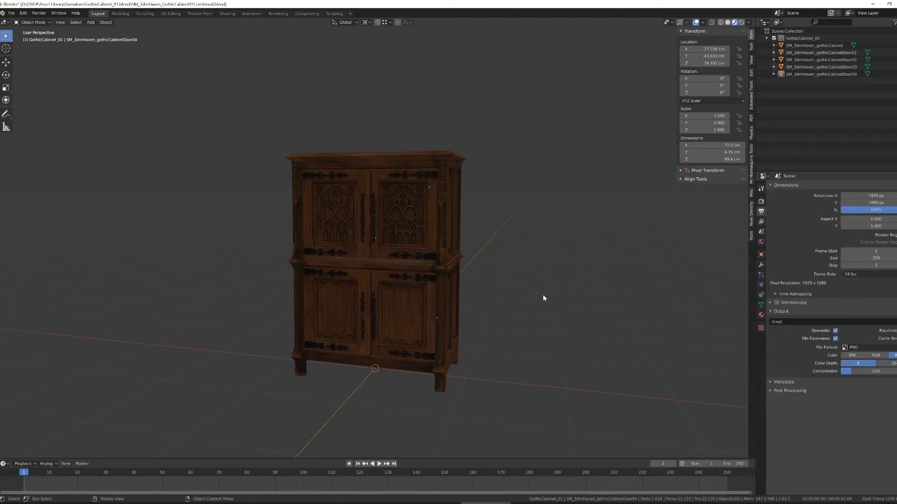
Examine how the cabinet is divided by selecting its body and each of the four doors one at a time.
{"action": "left_click", "coordinate": [453, 247]}
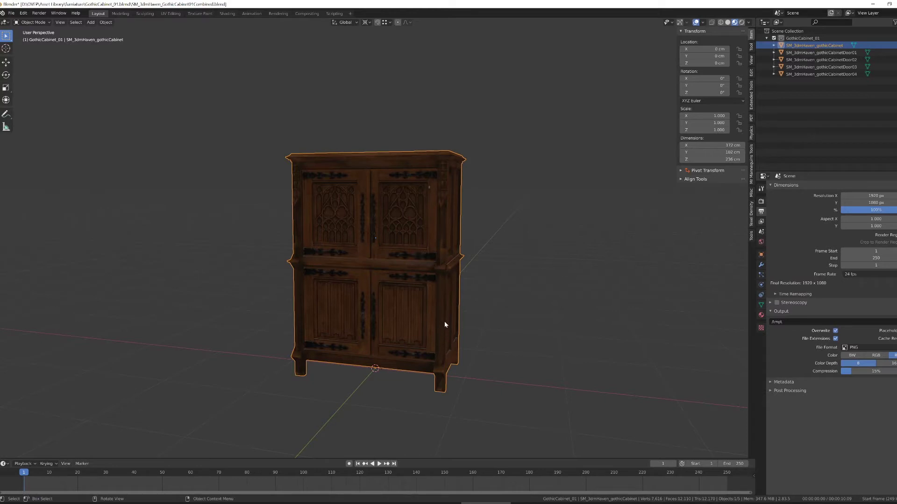
{"action": "left_click", "coordinate": [487, 383]}
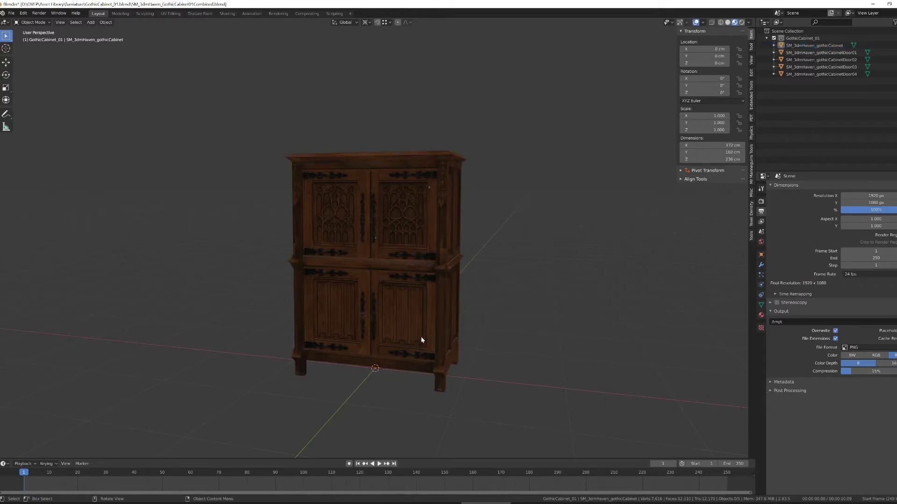
{"action": "left_click", "coordinate": [422, 338]}
{"action": "left_click", "coordinate": [337, 306]}
{"action": "left_click", "coordinate": [341, 245]}
{"action": "left_click", "coordinate": [394, 237]}
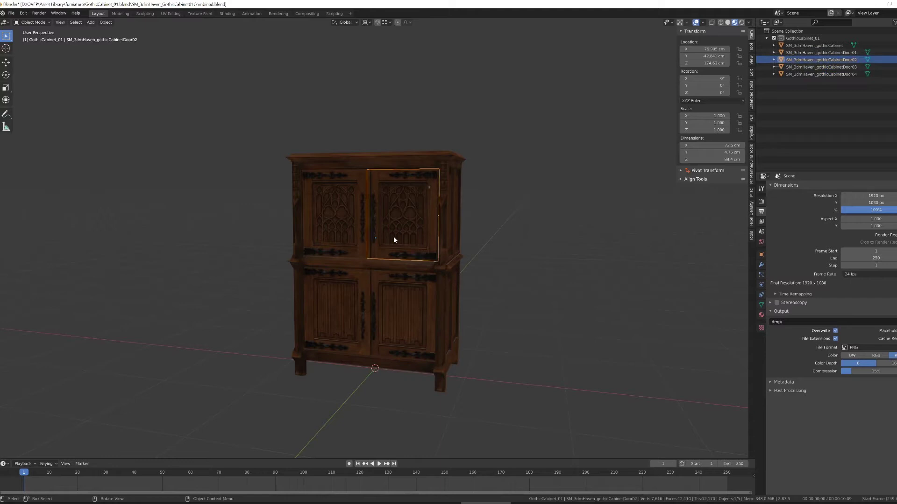
{"action": "left_click", "coordinate": [400, 291]}
{"action": "left_click", "coordinate": [347, 296]}
{"action": "left_click", "coordinate": [446, 266]}
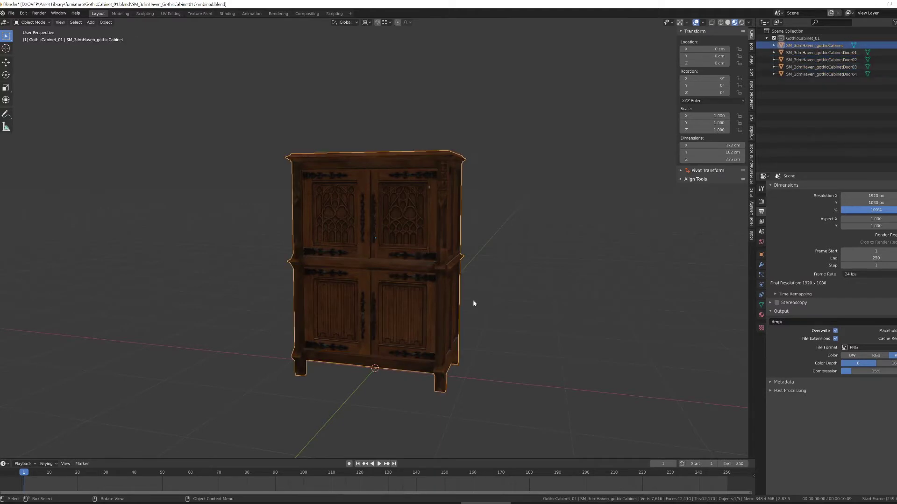
Try rotating each of the two upper doors open about the global Z axis.
{"action": "middle_click_drag", "start_coordinate": [474, 304], "coordinate": [436, 316]}
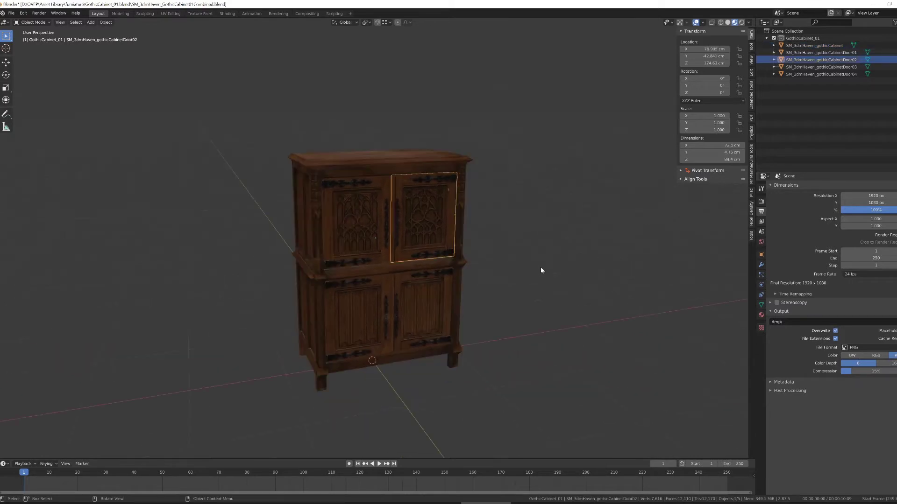
{"action": "key", "text": "r"}
{"action": "key", "text": "z"}
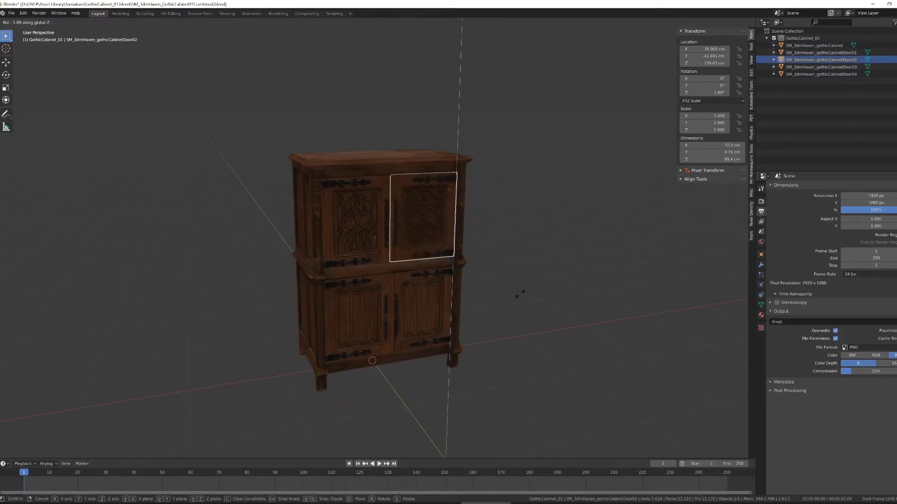
{"action": "key", "text": "Escape"}
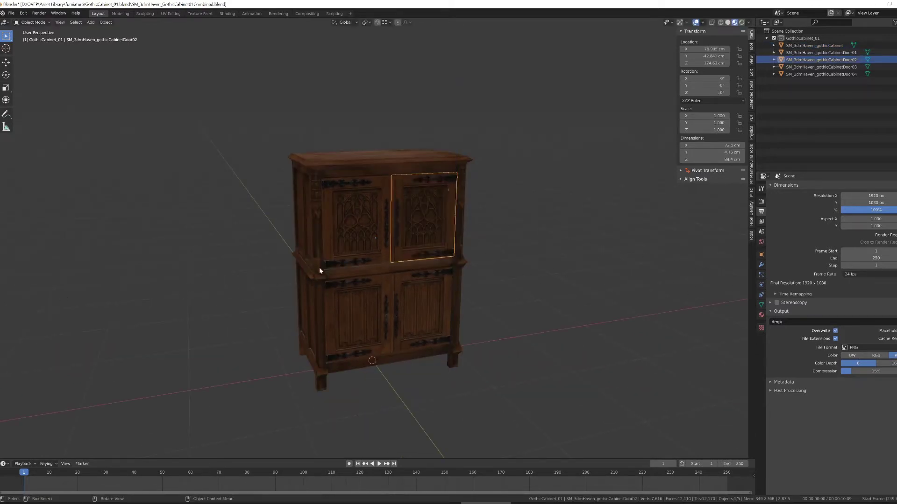
{"action": "left_click", "coordinate": [321, 268]}
{"action": "key", "text": "r"}
{"action": "key", "text": "z"}
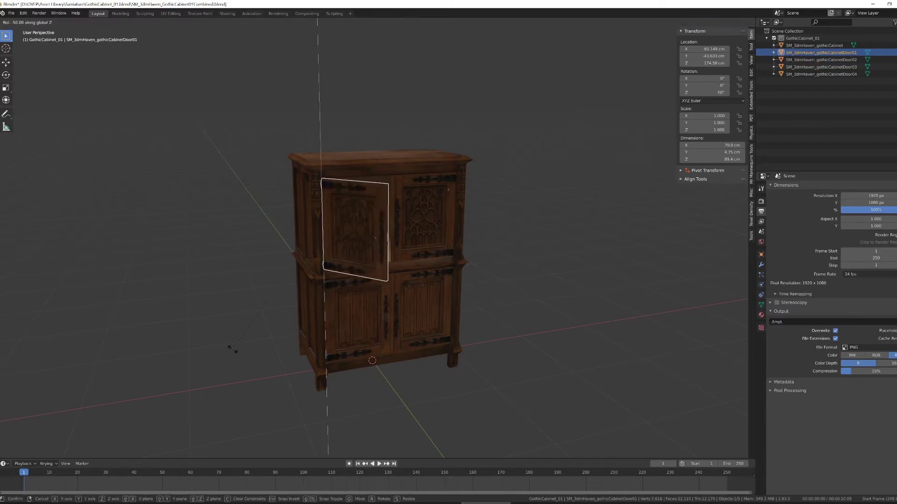
{"action": "key", "text": "Escape"}
Examine the cabinet from several angles and compare its body with the two separate upper doors.
{"action": "middle_click_drag", "start_coordinate": [468, 301], "coordinate": [417, 202]}
{"action": "left_click", "coordinate": [409, 271]}
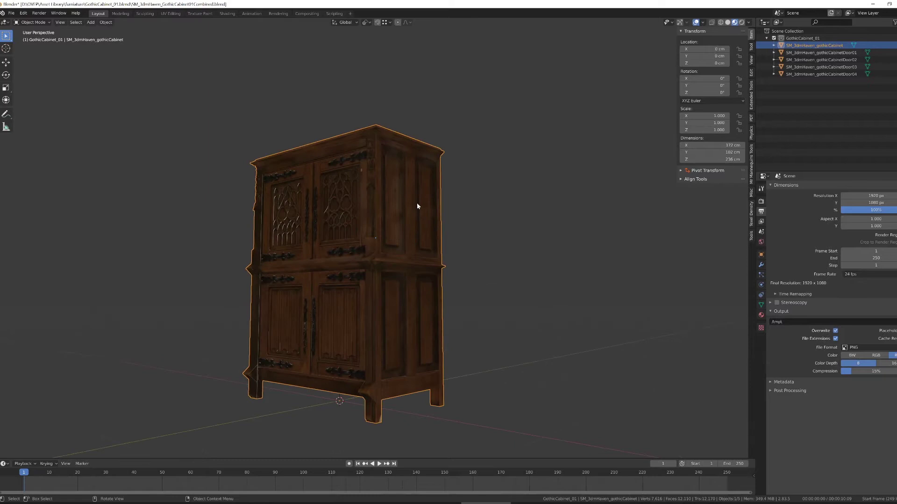
{"action": "middle_click_drag", "start_coordinate": [362, 224], "coordinate": [397, 222]}
{"action": "scroll", "coordinate": [398, 222], "scroll_direction": "up", "scroll_amount": 2}
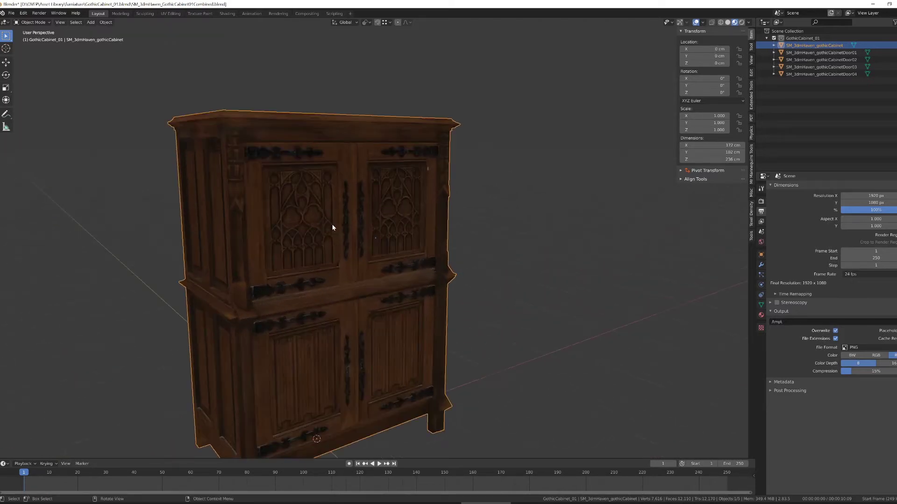
{"action": "left_click", "coordinate": [332, 225]}
{"action": "left_click", "coordinate": [386, 218], "text": "shift"}
{"action": "left_click", "coordinate": [336, 219]}
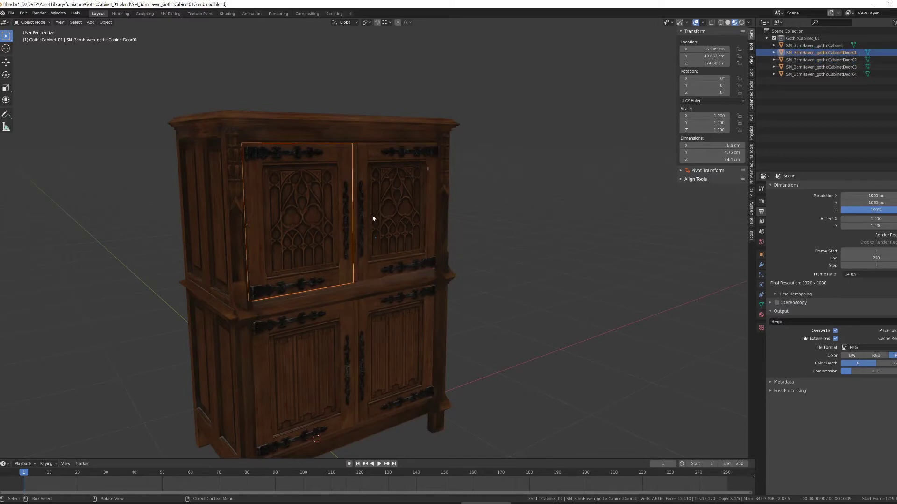
{"action": "left_click", "coordinate": [372, 217]}
{"action": "left_click", "coordinate": [314, 216]}
Join the two upper doors into one object and undo the join.
{"action": "left_click", "coordinate": [377, 219]}
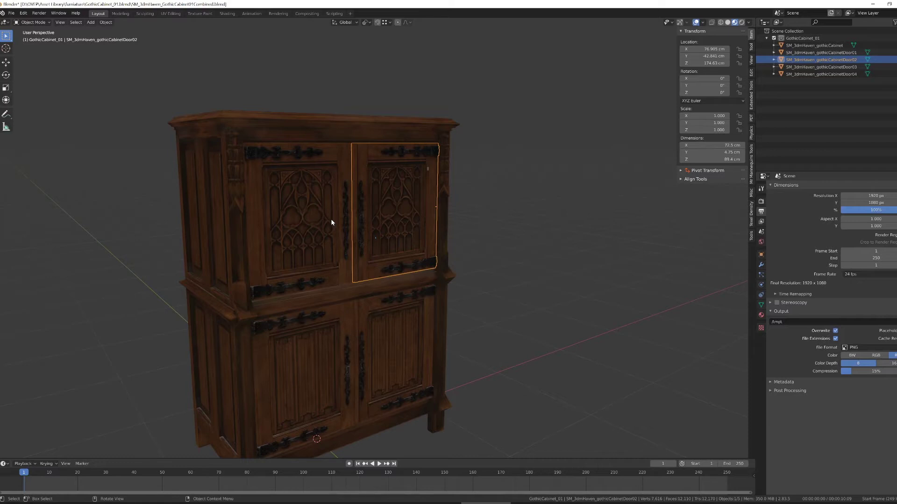
{"action": "left_click", "coordinate": [296, 221], "text": "shift"}
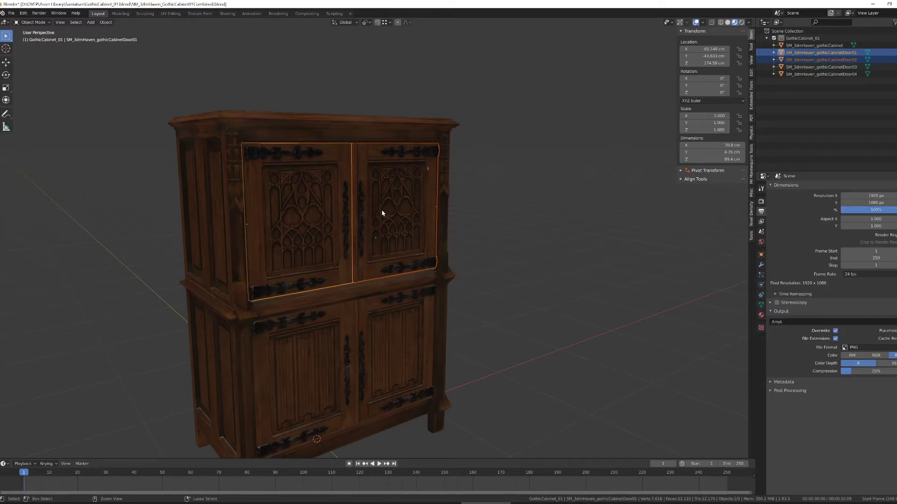
{"action": "key", "text": "ctrl+j"}
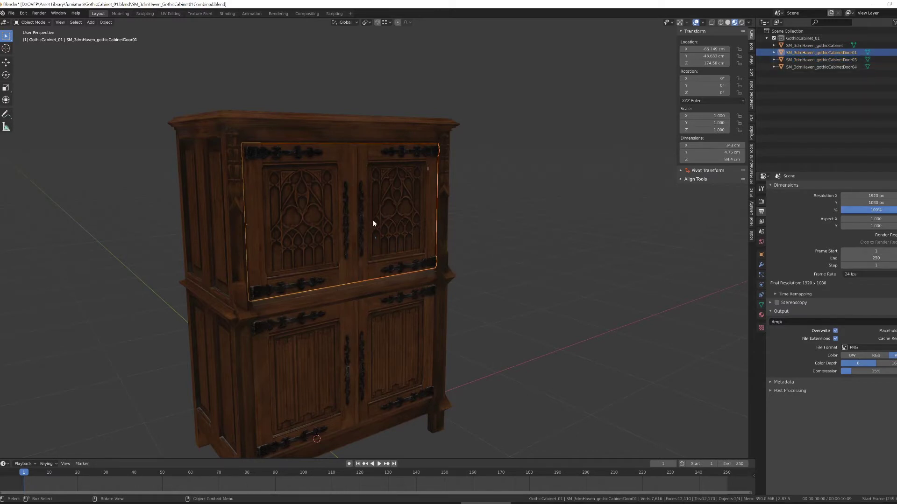
{"action": "key", "text": "ctrl+z"}
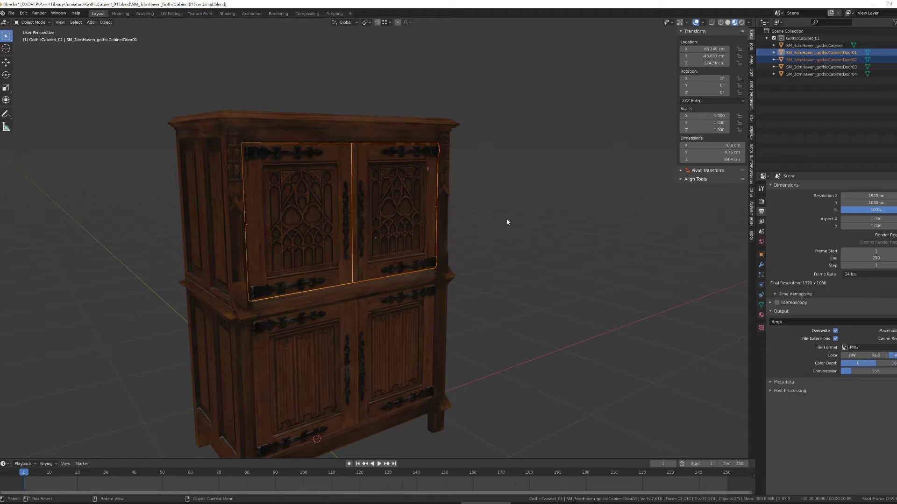
{"action": "left_click", "coordinate": [507, 219]}
{"action": "key", "text": "ctrl+z"}
Separate the two triangular faces of the cabinet body's top surface into their own object.
{"action": "left_click", "coordinate": [344, 226]}
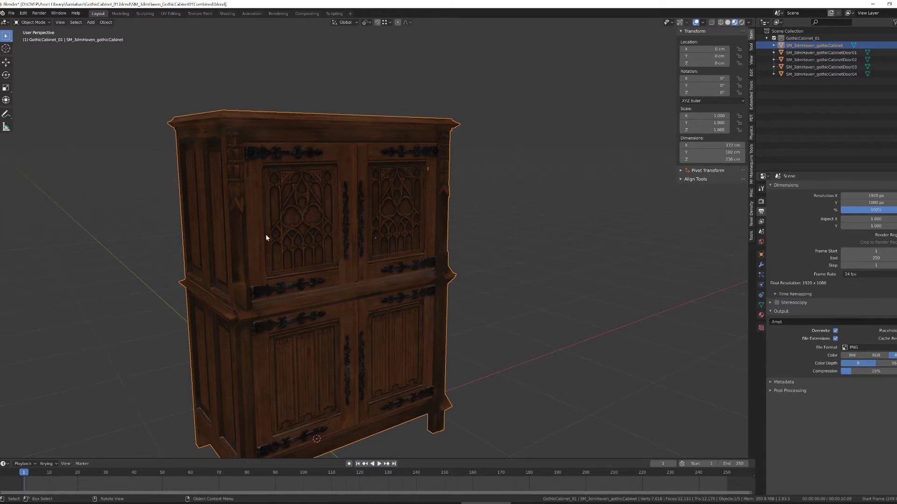
{"action": "key", "text": "Tab"}
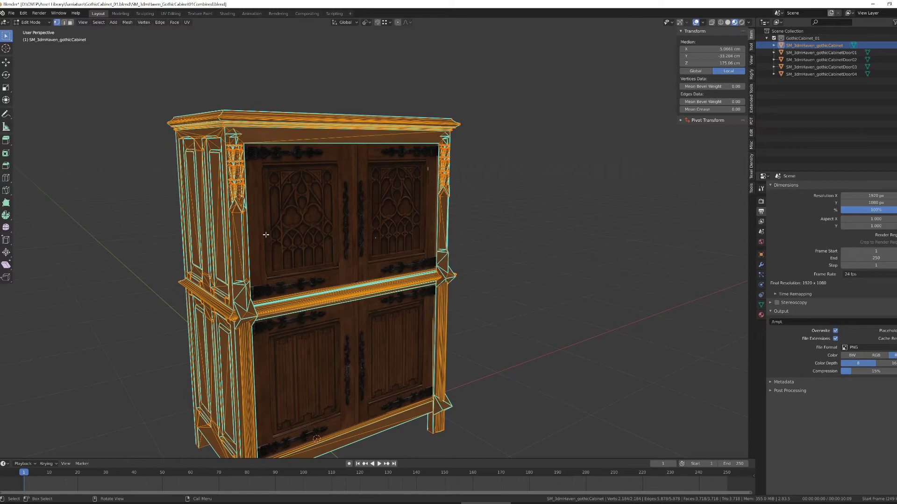
{"action": "middle_click_drag", "start_coordinate": [251, 224], "coordinate": [281, 206]}
{"action": "scroll", "coordinate": [282, 202], "scroll_direction": "up", "scroll_amount": 4}
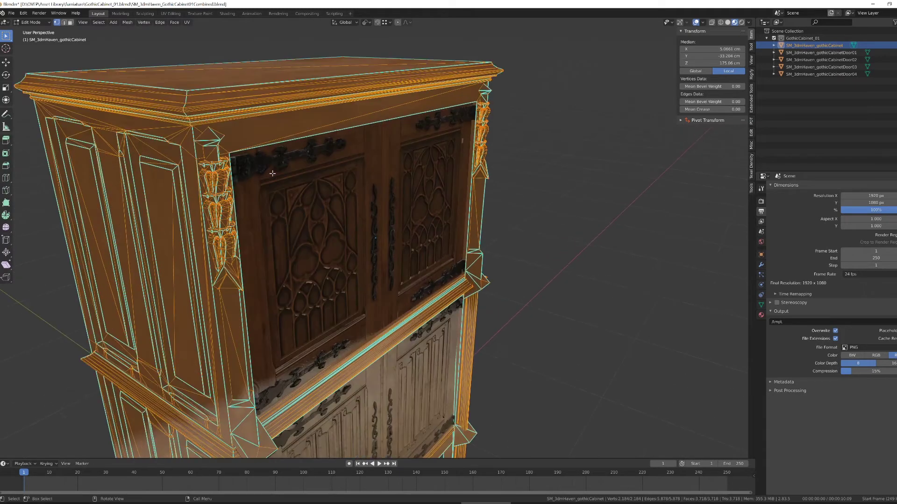
{"action": "scroll", "coordinate": [283, 202], "scroll_direction": "down", "scroll_amount": 4}
{"action": "left_click", "coordinate": [274, 253]}
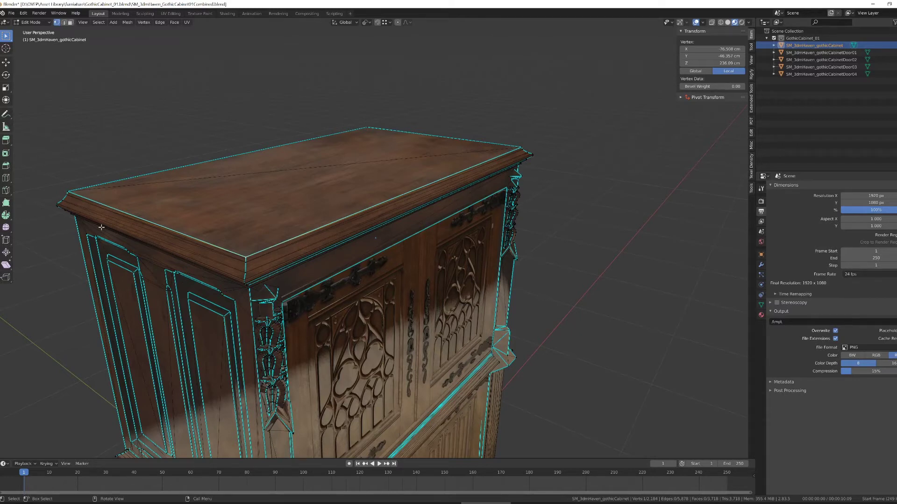
{"action": "key", "text": "3"}
{"action": "left_click", "coordinate": [243, 194]}
{"action": "left_click", "coordinate": [357, 145], "text": "shift"}
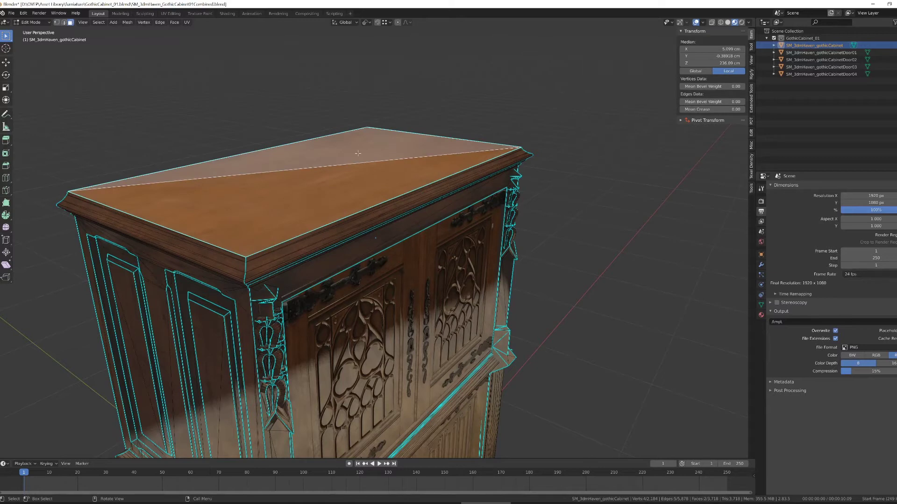
{"action": "key", "text": "p"}
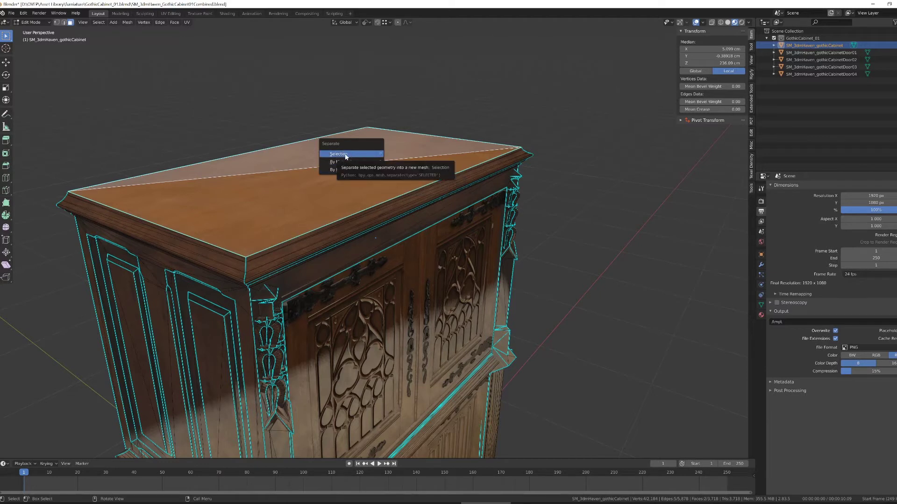
{"action": "left_click", "coordinate": [346, 155]}
{"action": "key", "text": "Tab"}
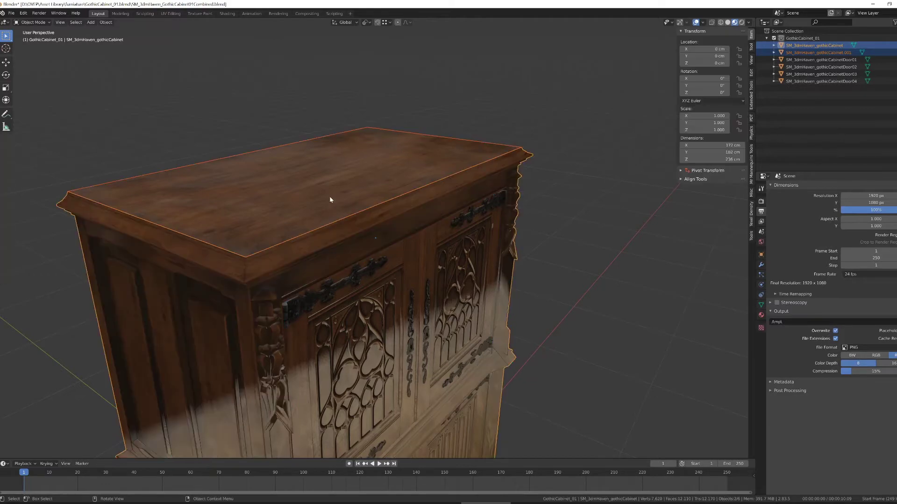
Try moving the separated top surface and the cabinet body independently of each other.
{"action": "left_click", "coordinate": [279, 238]}
{"action": "left_click", "coordinate": [255, 268]}
{"action": "scroll", "coordinate": [255, 268], "scroll_direction": "down", "scroll_amount": 4}
{"action": "scroll", "coordinate": [345, 214], "scroll_direction": "up", "scroll_amount": 2}
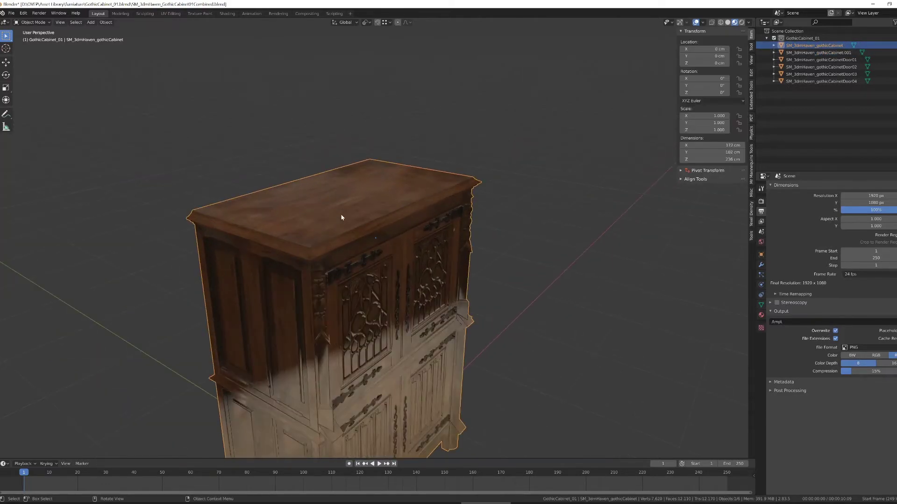
{"action": "left_click", "coordinate": [345, 214]}
{"action": "key", "text": "g"}
{"action": "key", "text": "Escape"}
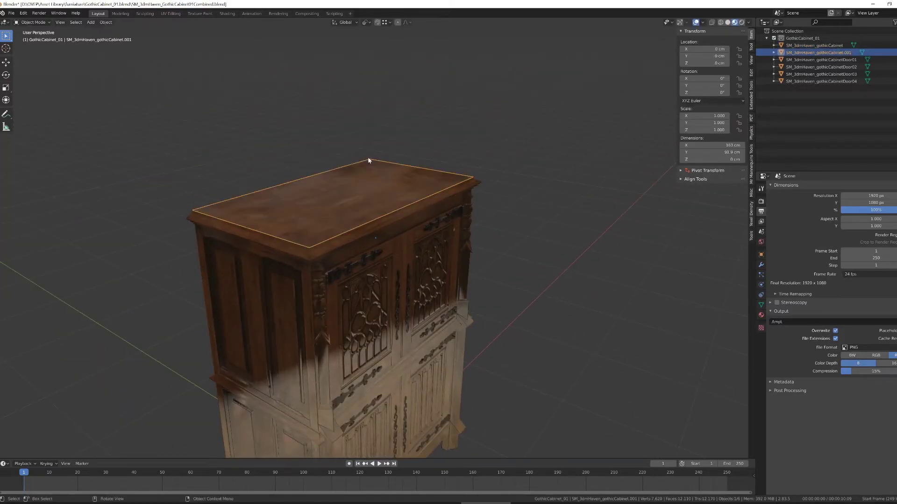
{"action": "left_click", "coordinate": [257, 289]}
{"action": "key", "text": "g"}
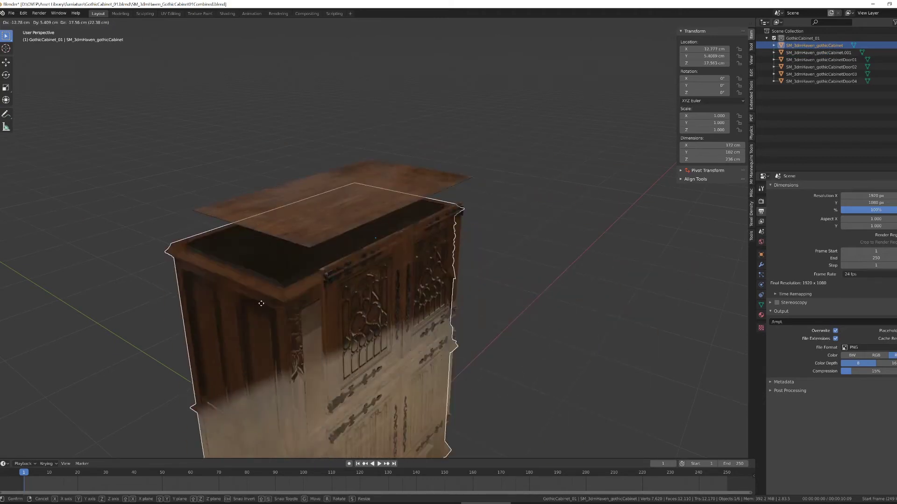
{"action": "key", "text": "Escape"}
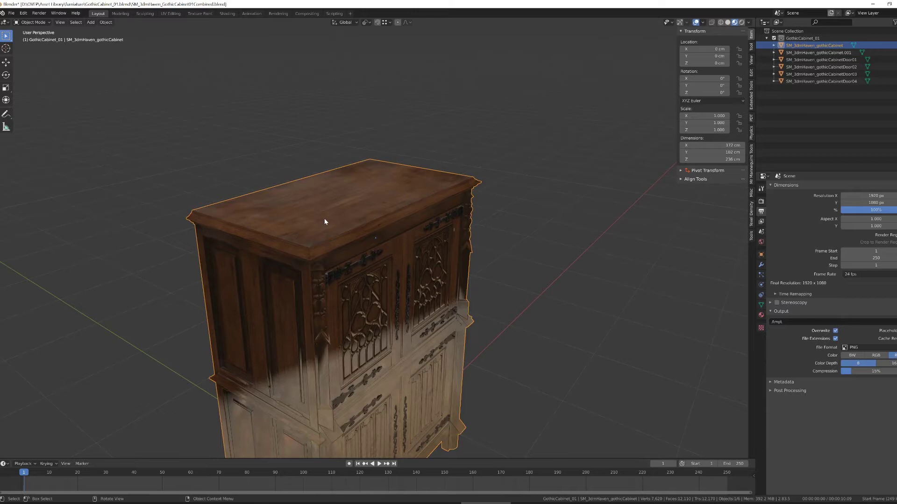
Merge the separated top surface back into the cabinet body as one mesh.
{"action": "left_click", "coordinate": [333, 227], "text": "shift"}
{"action": "key", "text": "Tab"}
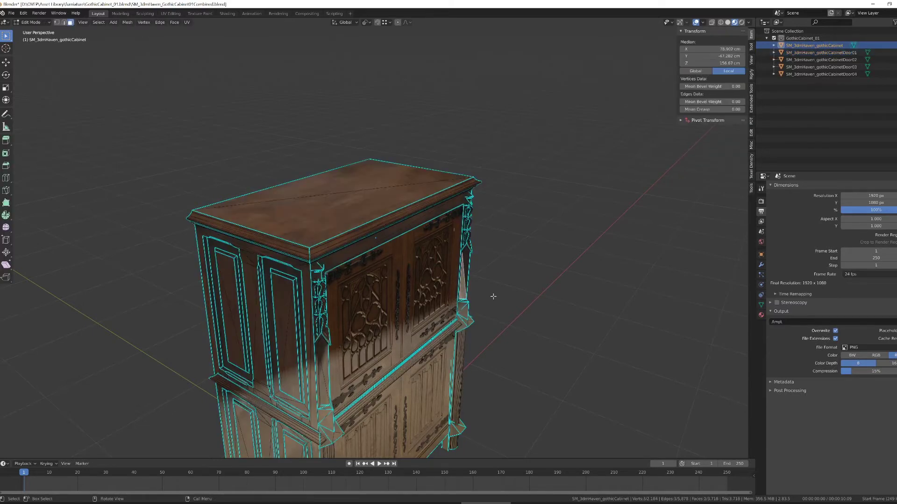
{"action": "key", "text": "Tab"}
{"action": "key", "text": "ctrl+j"}
{"action": "middle_click_drag", "start_coordinate": [468, 324], "coordinate": [447, 271]}
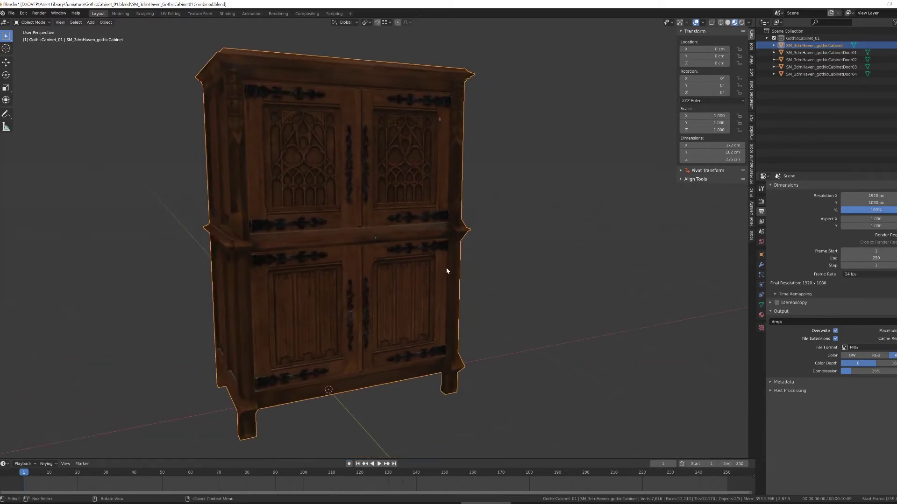
Apply rotation and scale to the cabinet body and all four doors.
{"action": "left_click", "coordinate": [517, 236]}
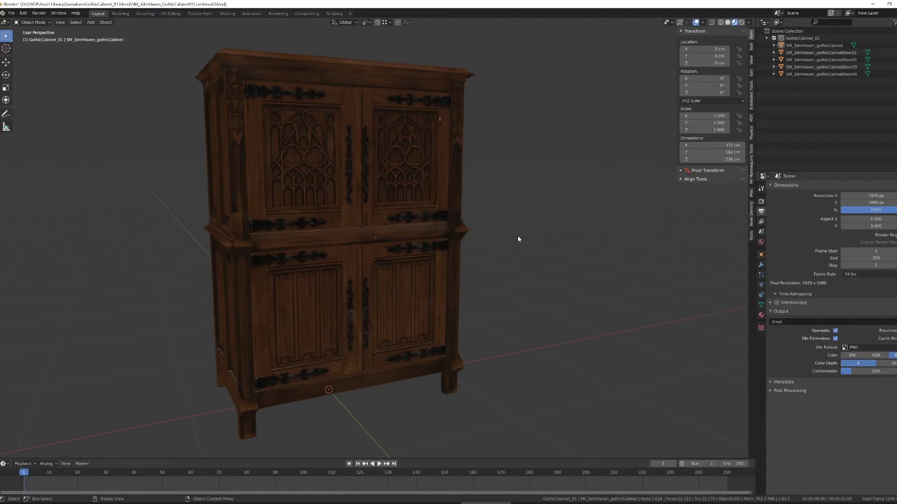
{"action": "left_click", "coordinate": [458, 250]}
{"action": "left_click", "coordinate": [505, 275]}
{"action": "key", "text": "a"}
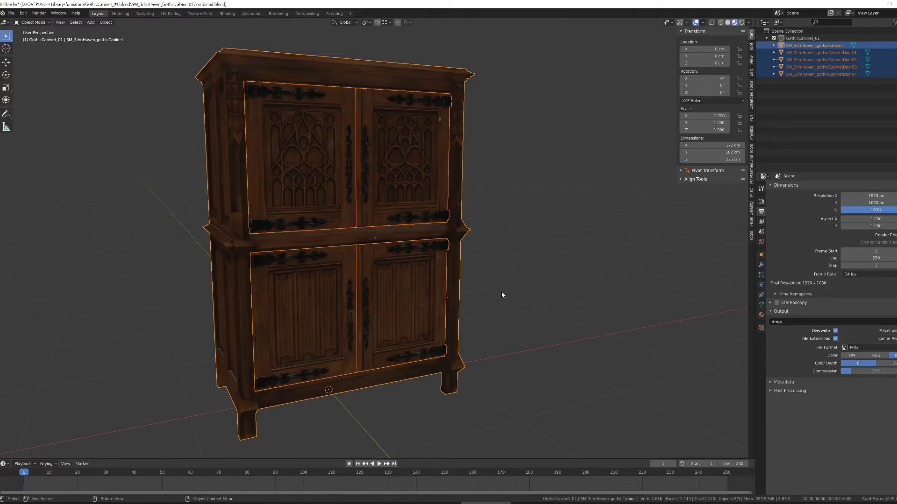
{"action": "key", "text": "ctrl+a"}
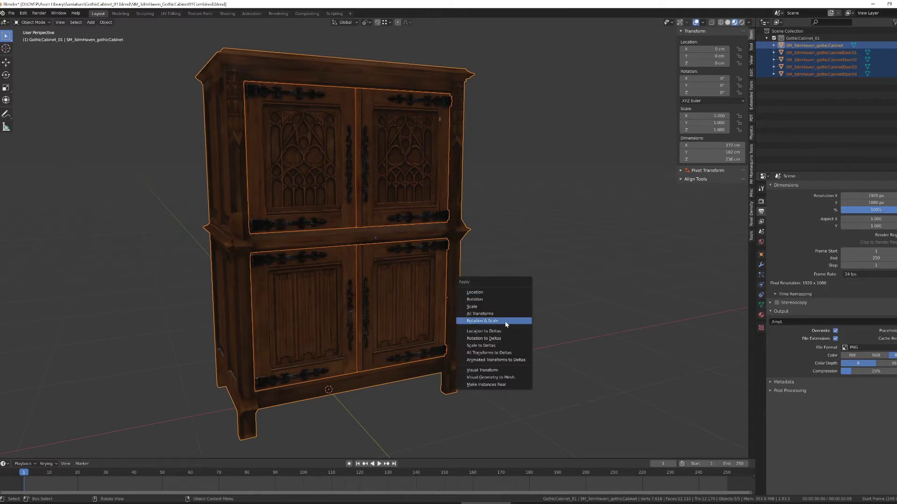
{"action": "left_click", "coordinate": [506, 324]}
Select the lower door SM_3dmHaven_gothicCabinetDoor04 on its own and inspect it on the cabinet.
{"action": "left_click", "coordinate": [506, 271]}
{"action": "left_click", "coordinate": [422, 280]}
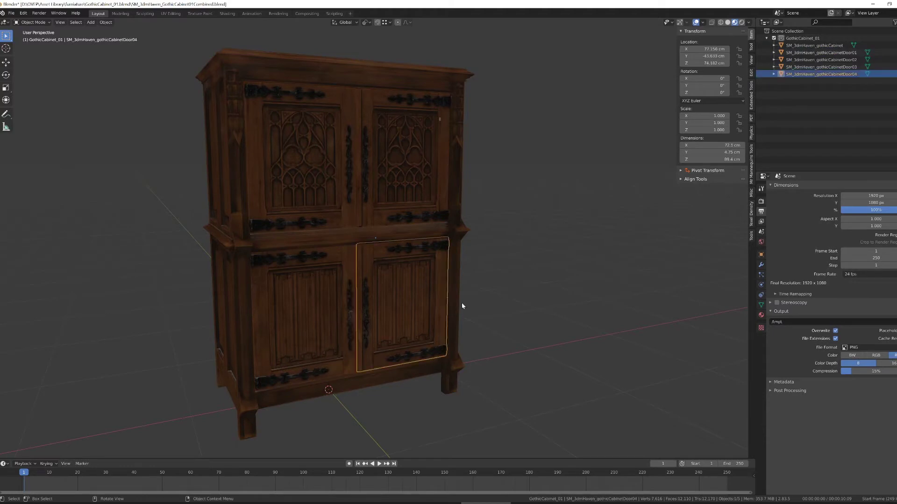
{"action": "middle_click_drag", "start_coordinate": [502, 276], "coordinate": [489, 289]}
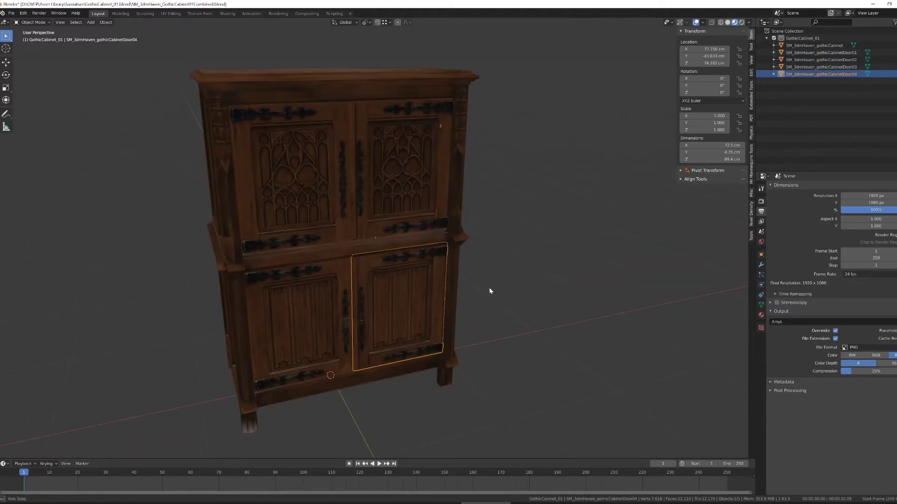
Examine the lower door's origin point on the cabinet and select the cabinet body to compare its origin.
{"action": "middle_click_drag", "start_coordinate": [417, 254], "coordinate": [416, 226], "text": "shift"}
{"action": "scroll", "coordinate": [417, 274], "scroll_direction": "up", "scroll_amount": 3}
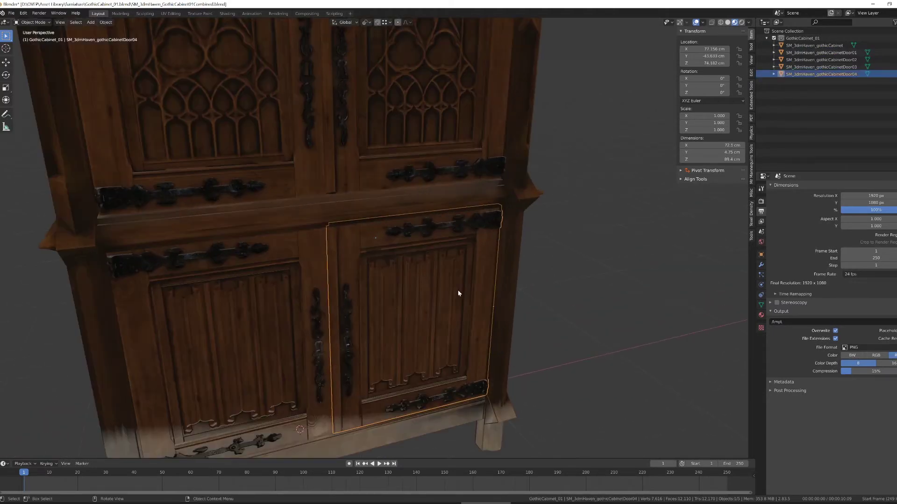
{"action": "mouse_move", "coordinate": [457, 289]}
{"action": "middle_mouse_down"}
{"action": "mouse_move", "coordinate": [445, 286]}
{"action": "mouse_move", "coordinate": [477, 288]}
{"action": "mouse_move", "coordinate": [465, 311]}
{"action": "mouse_move", "coordinate": [481, 313]}
{"action": "mouse_move", "coordinate": [447, 304]}
{"action": "mouse_move", "coordinate": [440, 314]}
{"action": "mouse_move", "coordinate": [459, 307]}
{"action": "middle_mouse_up"}
{"action": "left_click", "coordinate": [480, 315]}
{"action": "scroll", "coordinate": [481, 316], "scroll_direction": "down", "scroll_amount": 5}
{"action": "scroll", "coordinate": [458, 308], "scroll_direction": "up", "scroll_amount": 2}
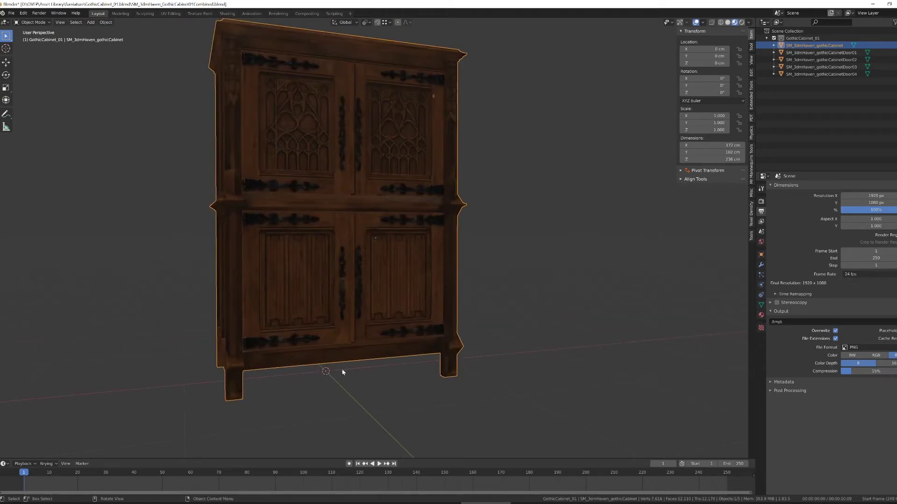
Isolate the lower door SM_3dmHaven_gothicCabinetDoor04 in Edit Mode and select its vertical hinge-side edge.
{"action": "left_click", "coordinate": [432, 276]}
{"action": "middle_click_drag", "start_coordinate": [419, 302], "coordinate": [384, 326]}
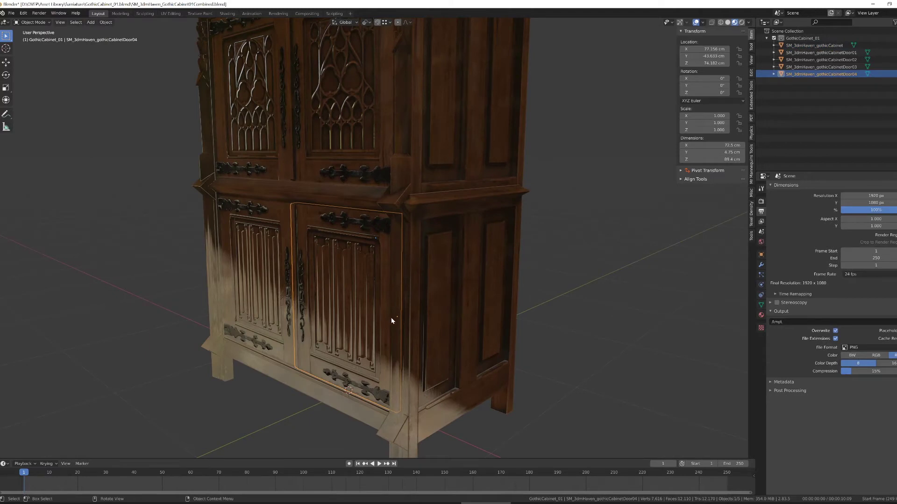
{"action": "key", "text": "Tab"}
{"action": "key", "text": "KP_Divide"}
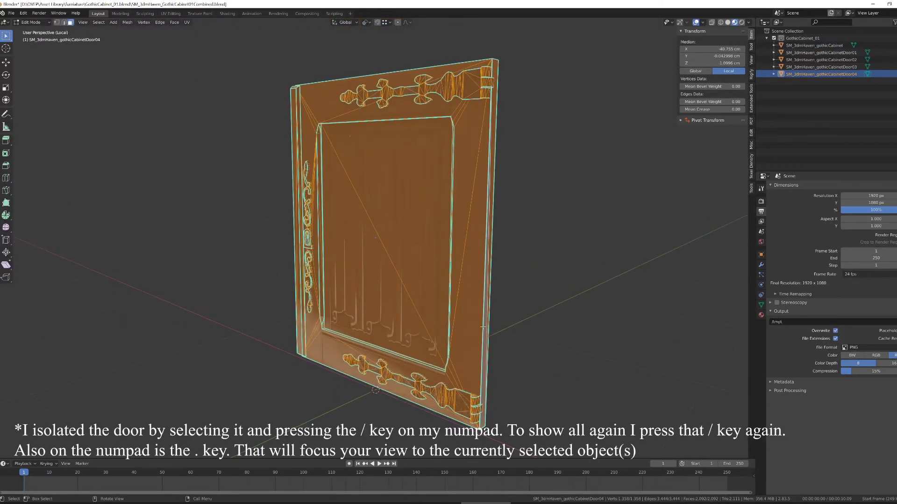
{"action": "middle_click_drag", "start_coordinate": [391, 318], "coordinate": [531, 327]}
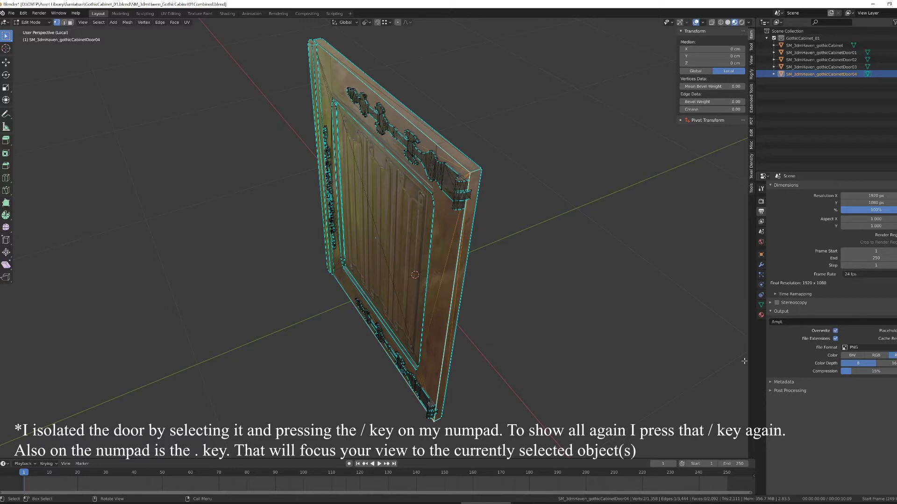
Look at the Origin to Selected option in the Blender Unreal Bridge cleanup tools, and leave the door's mesh editing and isolated view.
{"action": "left_click", "coordinate": [750, 189]}
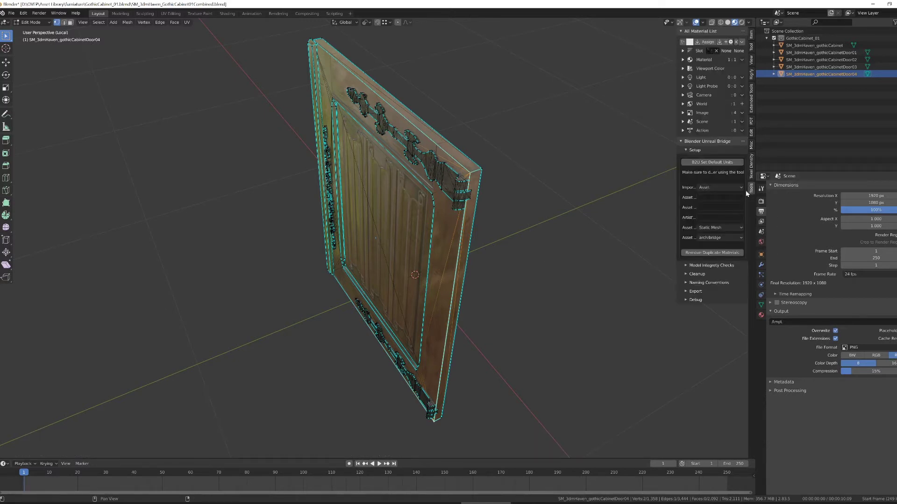
{"action": "left_click", "coordinate": [711, 274]}
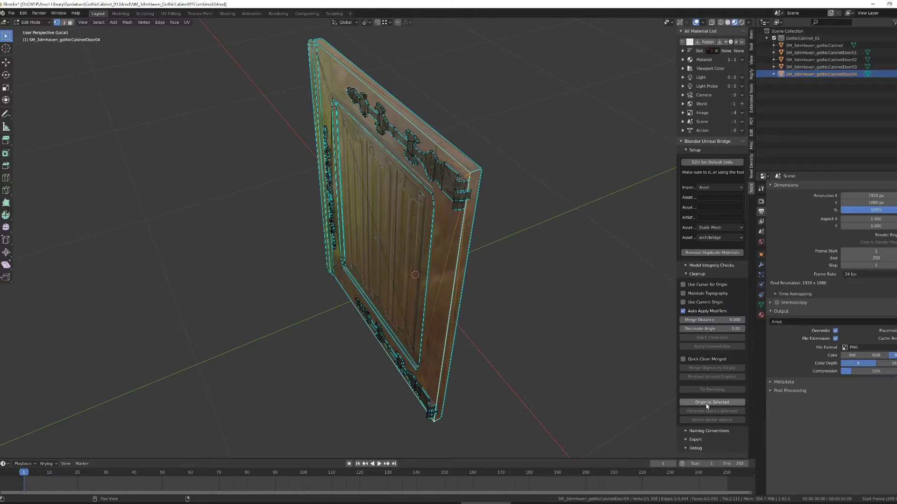
{"action": "middle_click_drag", "start_coordinate": [411, 299], "coordinate": [446, 288]}
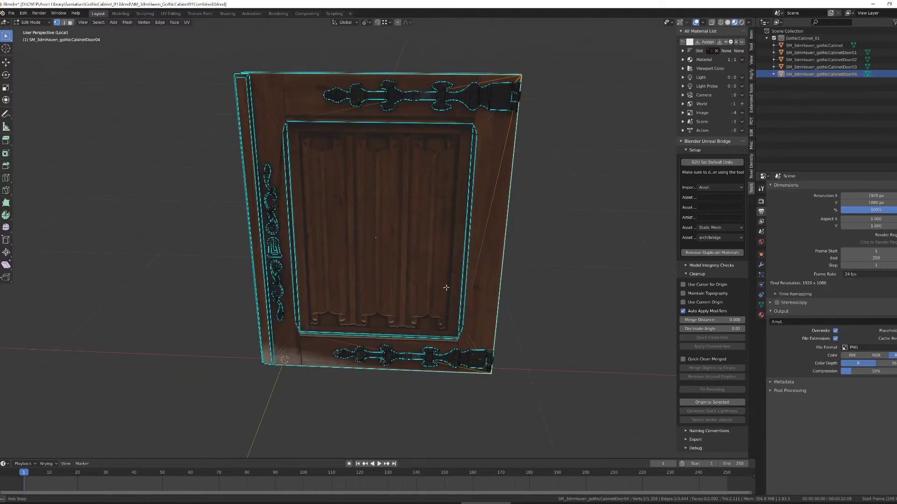
{"action": "key", "text": "Tab"}
{"action": "key", "text": "KP_Divide"}
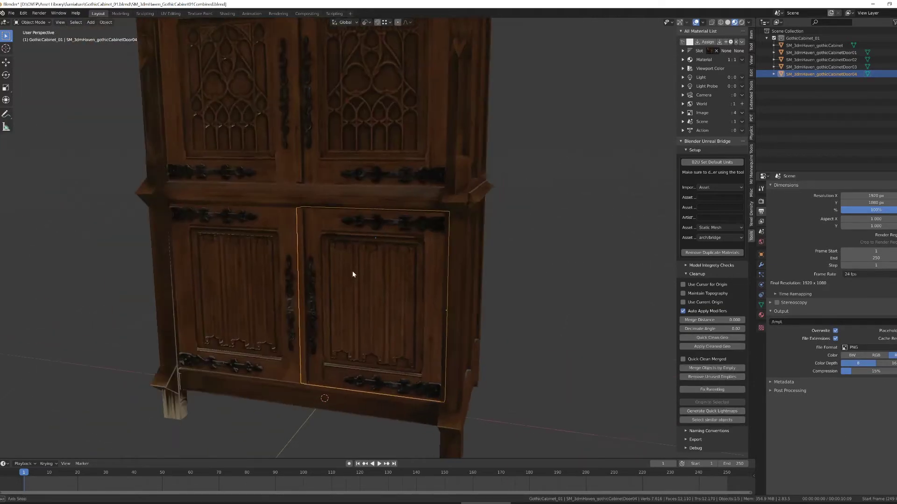
Select the cabinet's doors one at a time to check that each is a separate object.
{"action": "middle_click_drag", "start_coordinate": [352, 274], "coordinate": [359, 301]}
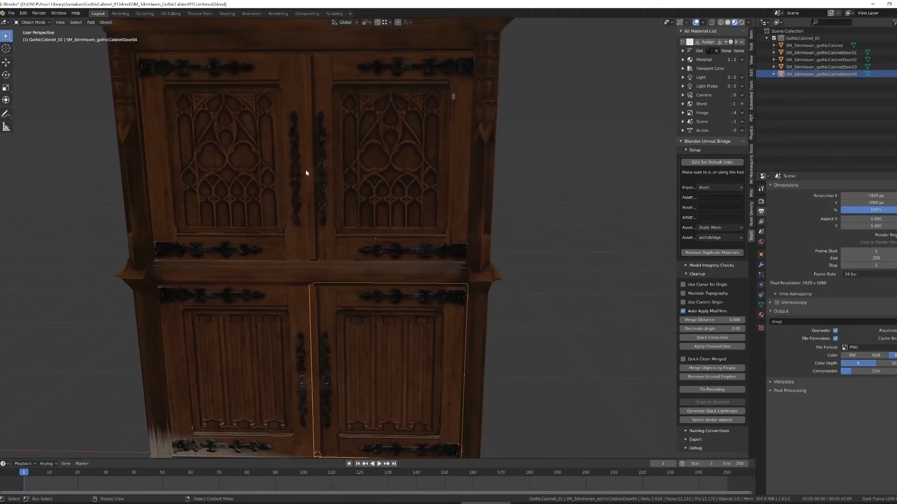
{"action": "left_click", "coordinate": [280, 306]}
{"action": "left_click", "coordinate": [333, 288]}
{"action": "left_click", "coordinate": [338, 217]}
{"action": "left_click", "coordinate": [260, 215]}
{"action": "left_click", "coordinate": [291, 321]}
{"action": "left_click", "coordinate": [343, 304]}
{"action": "left_click", "coordinate": [340, 224]}
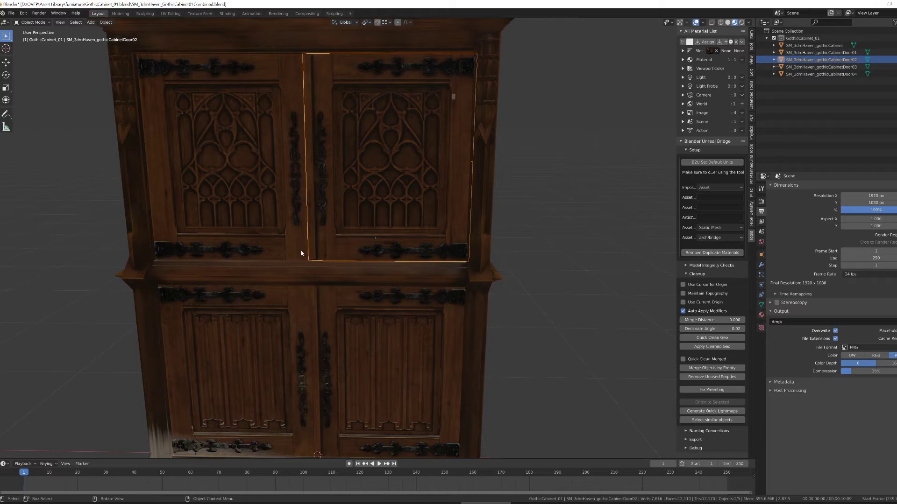
Try moving the cabinet body on its own, without the four doors.
{"action": "left_click", "coordinate": [315, 267]}
{"action": "key", "text": "KP_Decimal"}
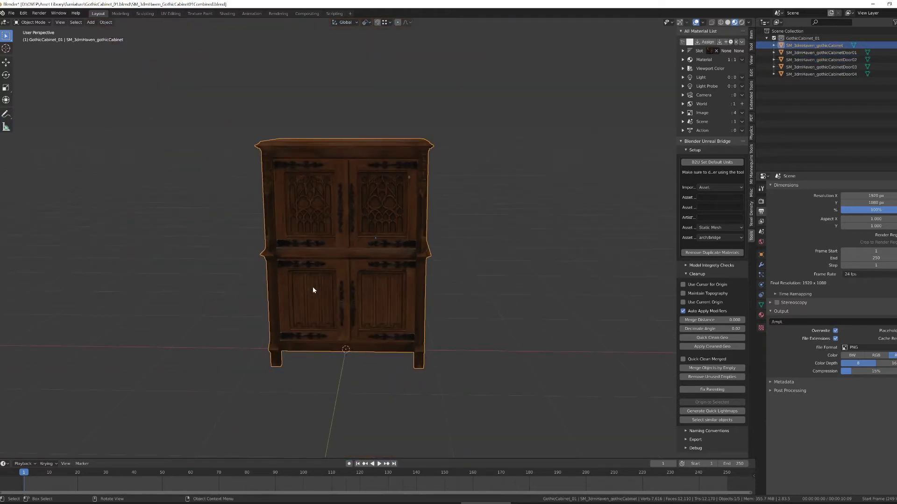
{"action": "key", "text": "g"}
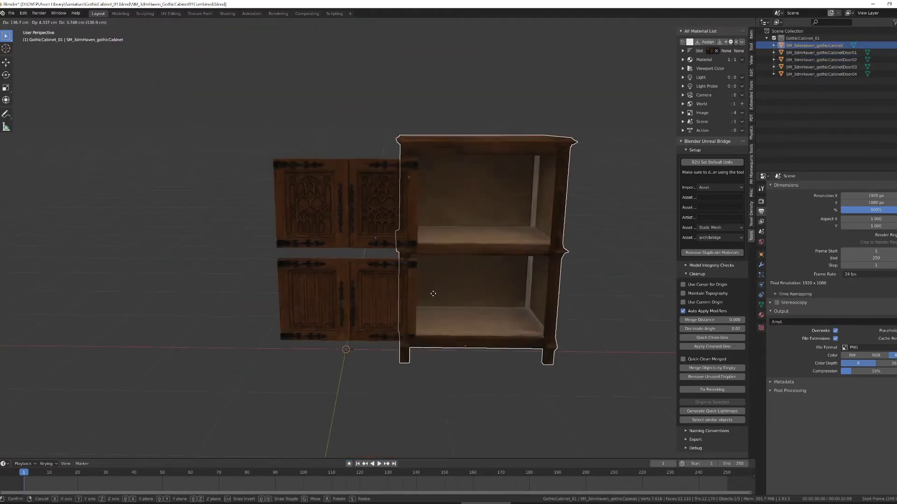
{"action": "right_click", "coordinate": [433, 293]}
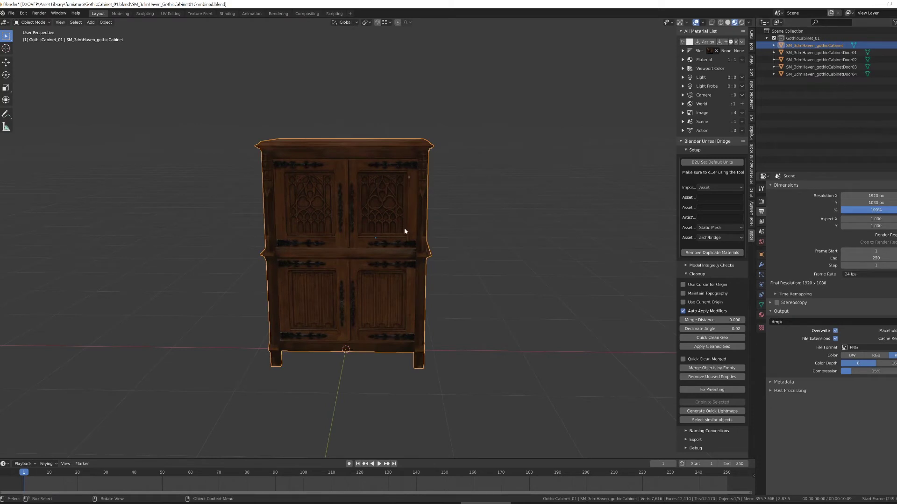
Select all four doors and parent them to SM_3dmHaven_gothicCabinet in the object hierarchy.
{"action": "left_click", "coordinate": [370, 210]}
{"action": "left_click", "coordinate": [306, 212], "text": "shift"}
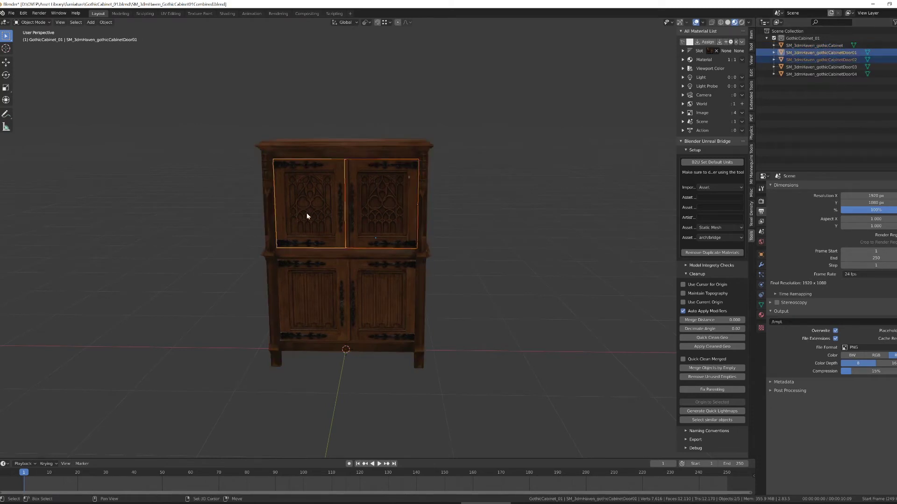
{"action": "left_click", "coordinate": [376, 278], "text": "shift"}
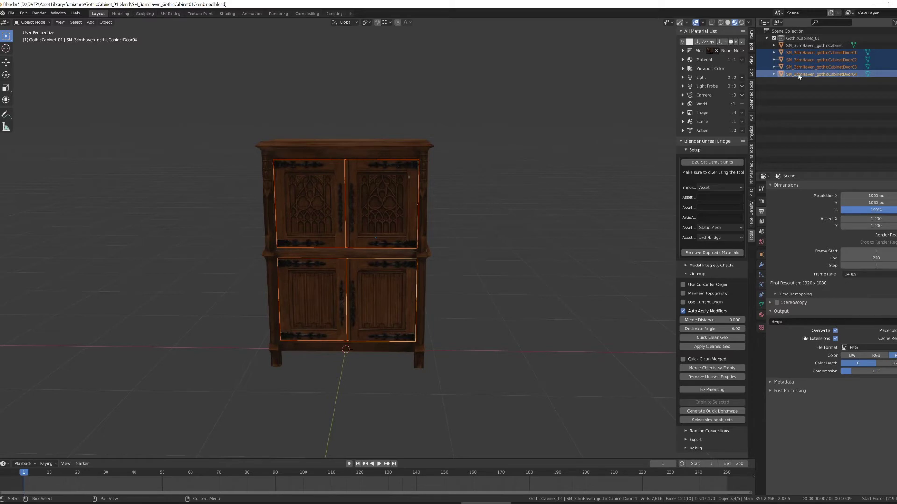
{"action": "left_click_drag", "start_coordinate": [799, 76], "coordinate": [810, 47]}
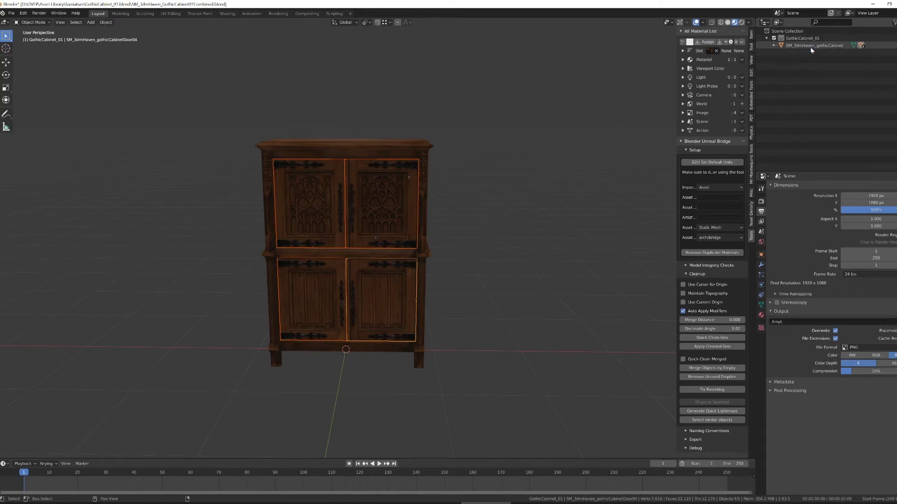
Try moving the cabinet body to test whether the parented doors follow it.
{"action": "left_click", "coordinate": [810, 46]}
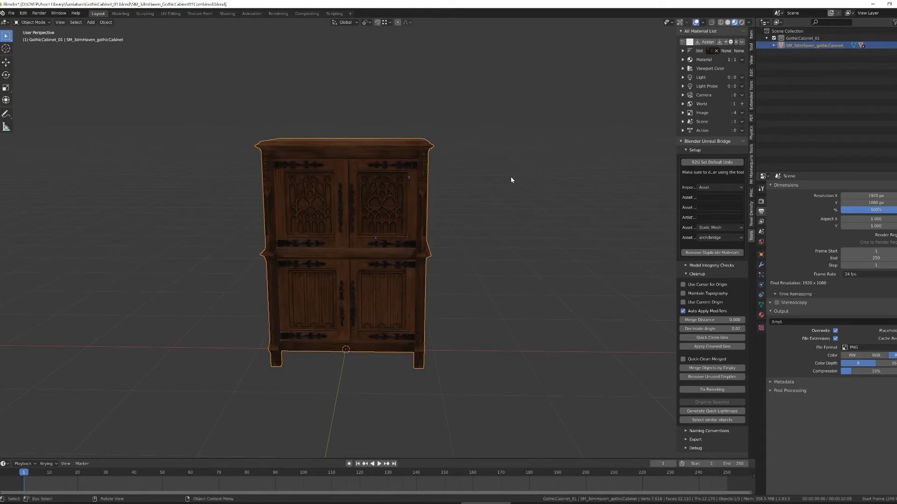
{"action": "key", "text": "g"}
{"action": "right_click", "coordinate": [540, 201]}
Select the four doors with the cabinet body as active object and parent them using Object (Keep Transform).
{"action": "key", "text": "bracketright"}
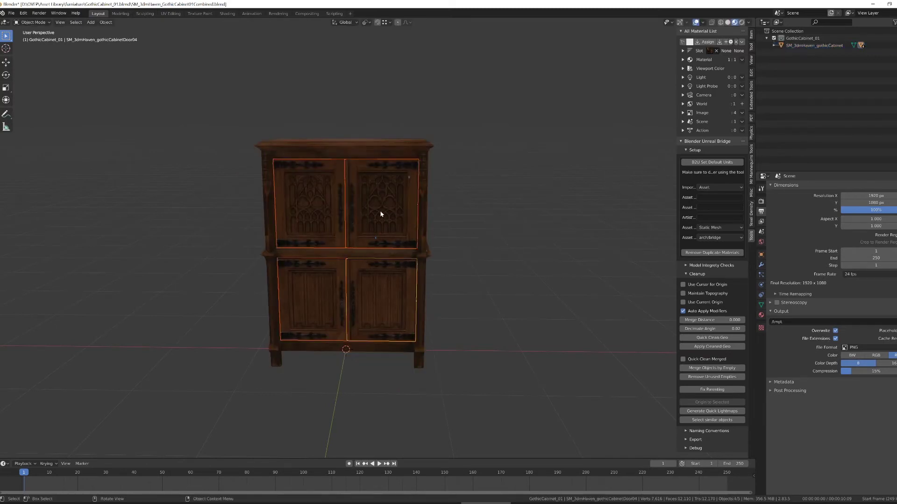
{"action": "left_click", "coordinate": [360, 149], "text": "ctrl"}
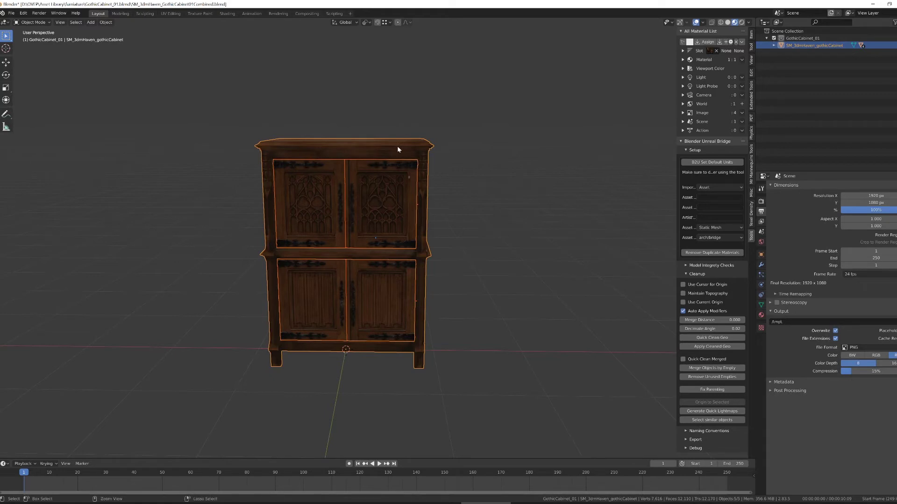
{"action": "key", "text": "ctrl+p"}
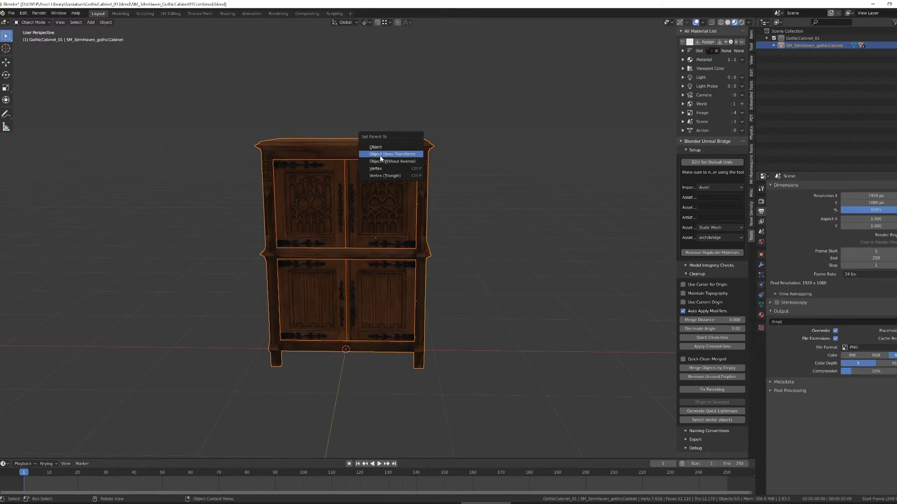
{"action": "left_click", "coordinate": [381, 154]}
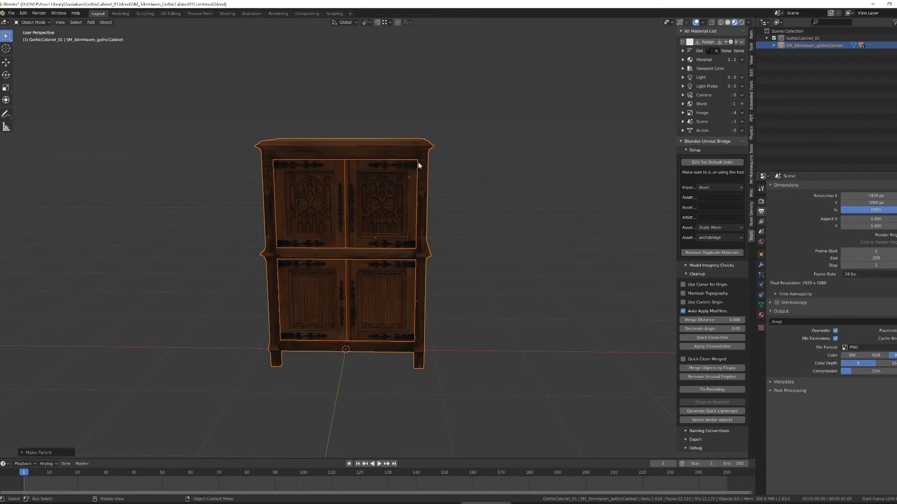
Select only the cabinet body and try moving it together with its child doors.
{"action": "left_click", "coordinate": [659, 148]}
{"action": "left_click", "coordinate": [372, 161]}
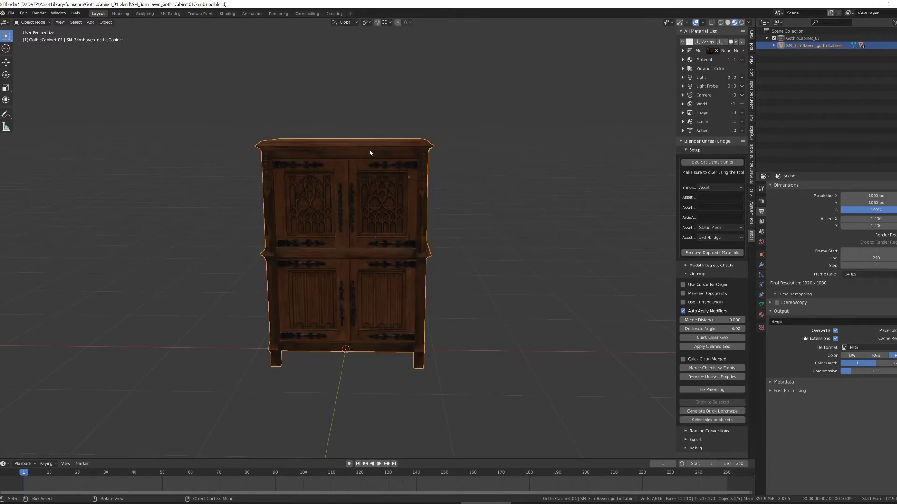
{"action": "key", "text": "g"}
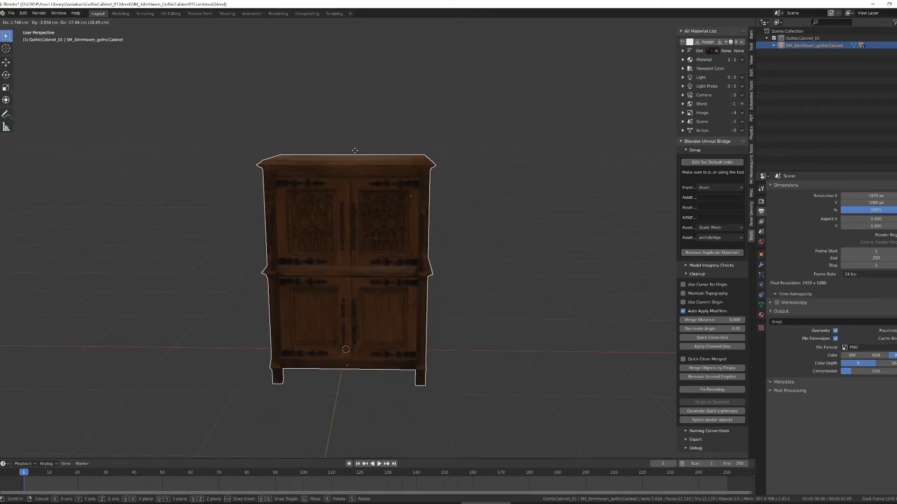
{"action": "key", "text": "Escape"}
Try swinging the upper-right door SM_3dmHaven_gothicCabinetDoor02 open by rotating it about the Z axis.
{"action": "left_click", "coordinate": [417, 230]}
{"action": "key", "text": "r"}
{"action": "key", "text": "z"}
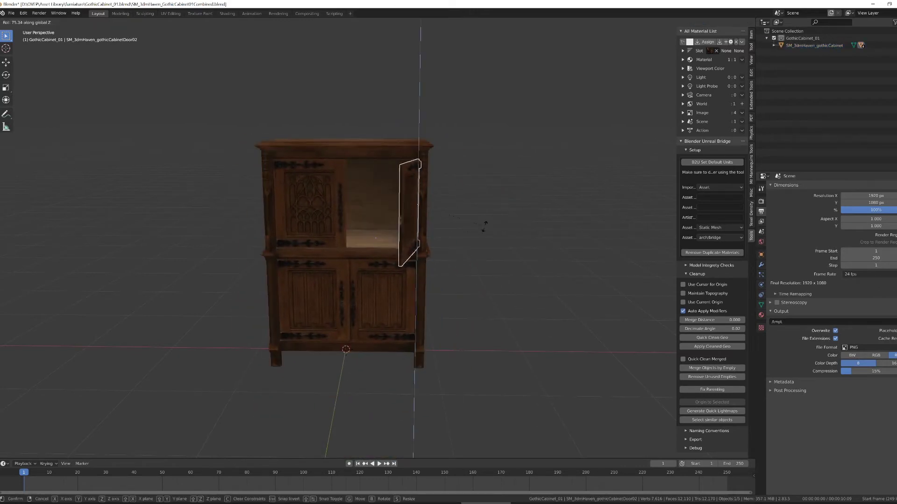
{"action": "key", "text": "Escape"}
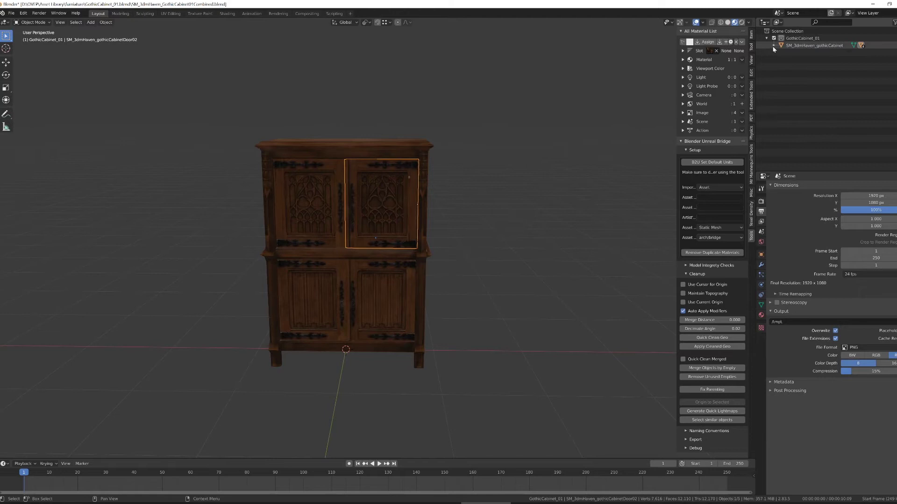
Expand the cabinet body and its four child doors in the object hierarchy to examine their mesh data.
{"action": "left_click", "coordinate": [773, 45]}
{"action": "left_click", "coordinate": [781, 60]}
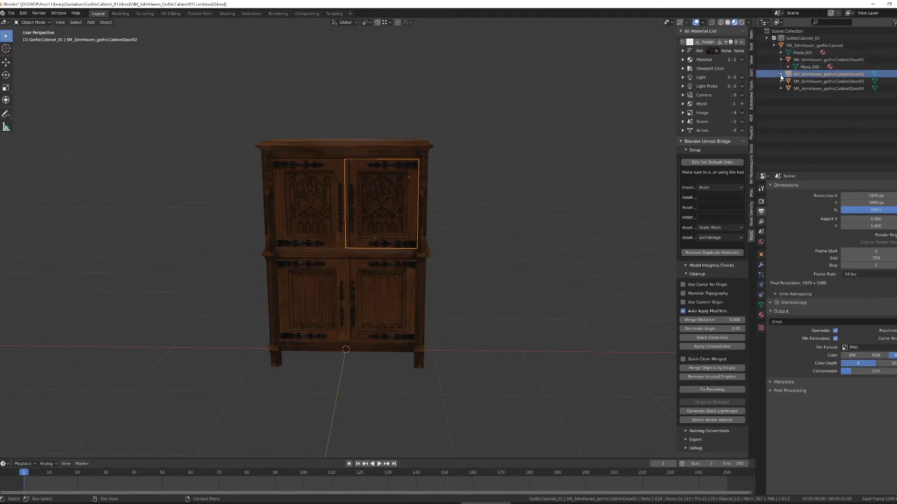
{"action": "left_click", "coordinate": [781, 81]}
{"action": "left_click", "coordinate": [780, 95]}
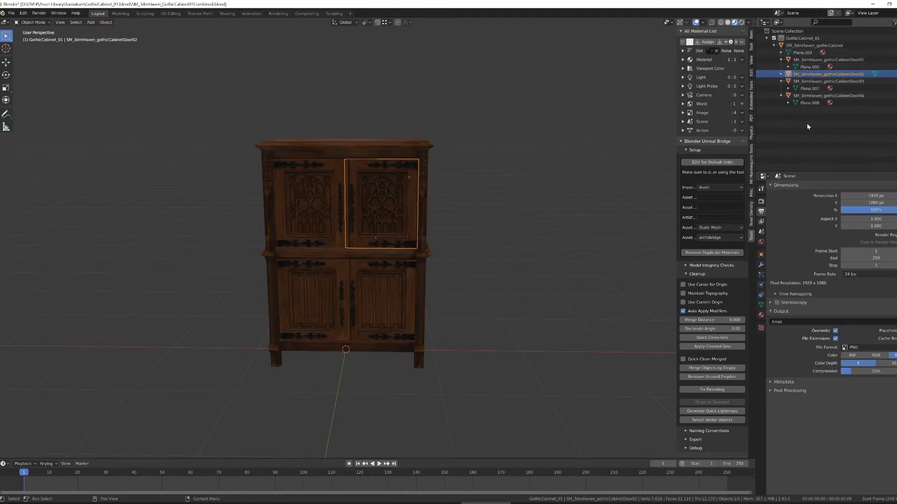
{"action": "left_click", "coordinate": [781, 74]}
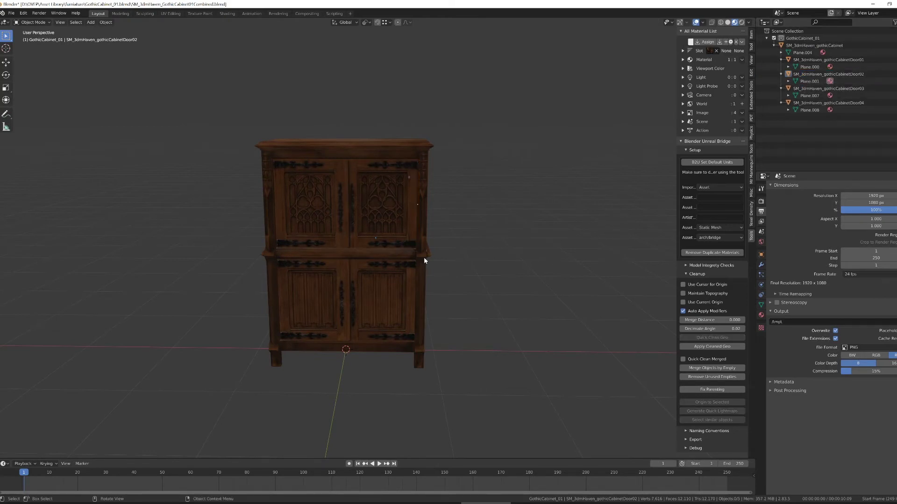
Select the cabinet body and all doors, and show the Blender Unreal Bridge naming conventions with its setup labels fully readable.
{"action": "key", "text": "a"}
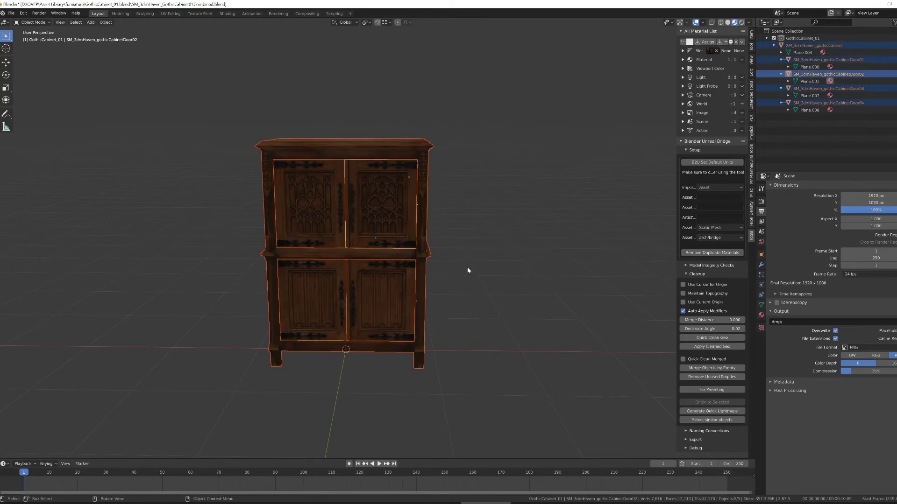
{"action": "left_click", "coordinate": [698, 275]}
{"action": "left_click", "coordinate": [702, 283]}
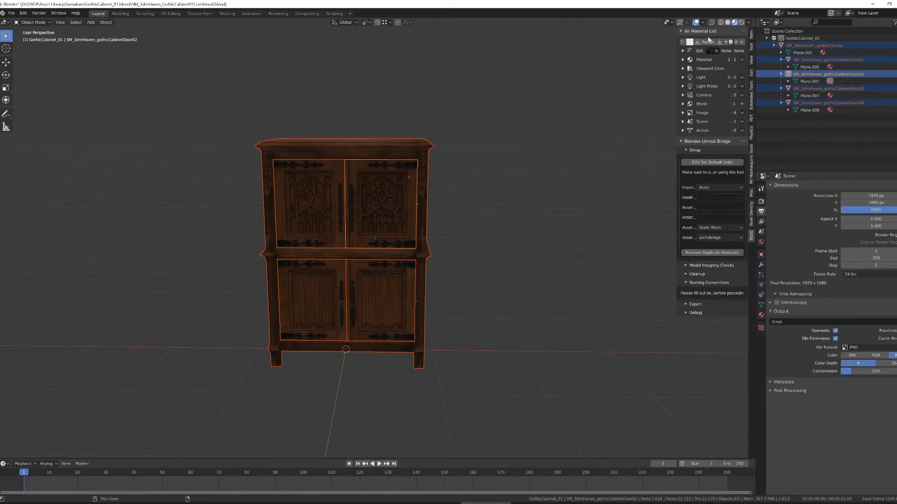
{"action": "left_click", "coordinate": [688, 31]}
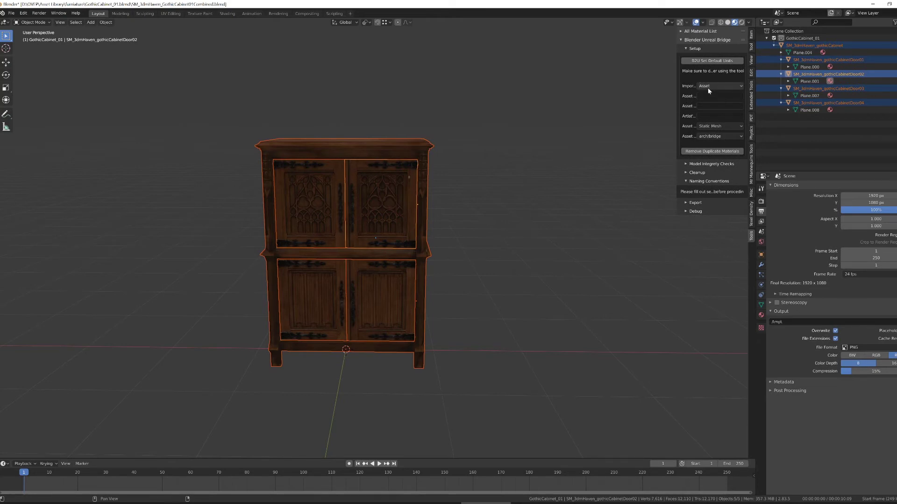
{"action": "left_click_drag", "start_coordinate": [676, 100], "coordinate": [572, 100]}
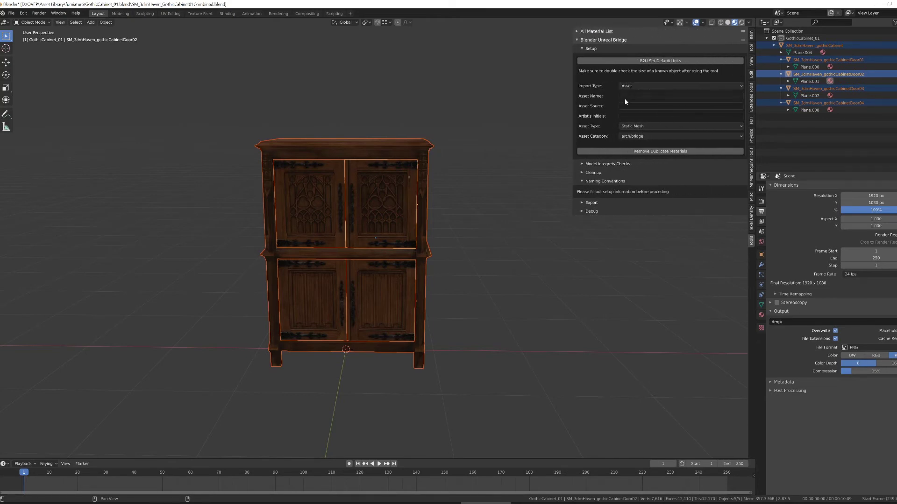
Set the asset source to 3dmHaven and the asset name to gothicCabinet, and fill in the artist's initials.
{"action": "left_click", "coordinate": [621, 106]}
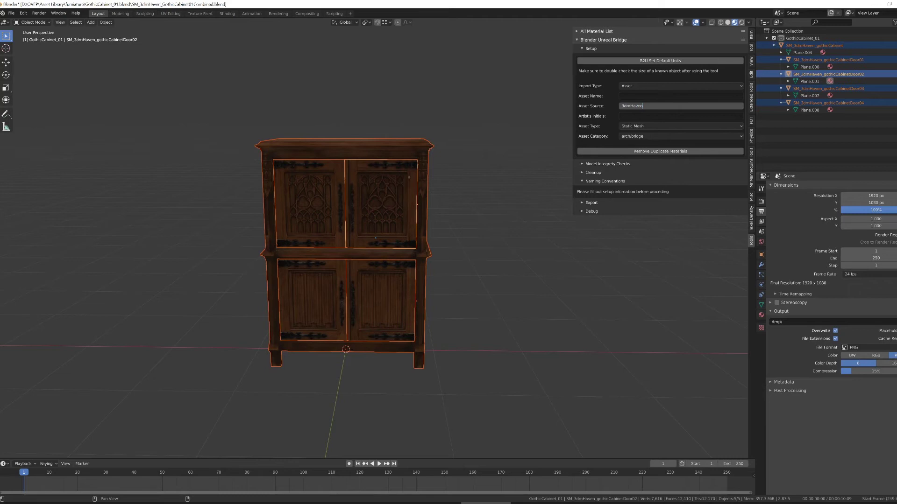
{"action": "key", "text": "Return"}
{"action": "left_click", "coordinate": [637, 95]}
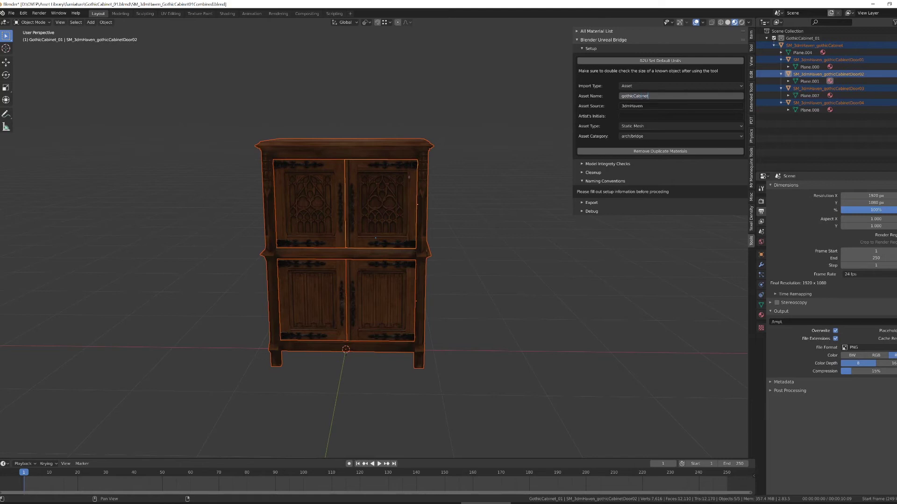
{"action": "left_click", "coordinate": [642, 117]}
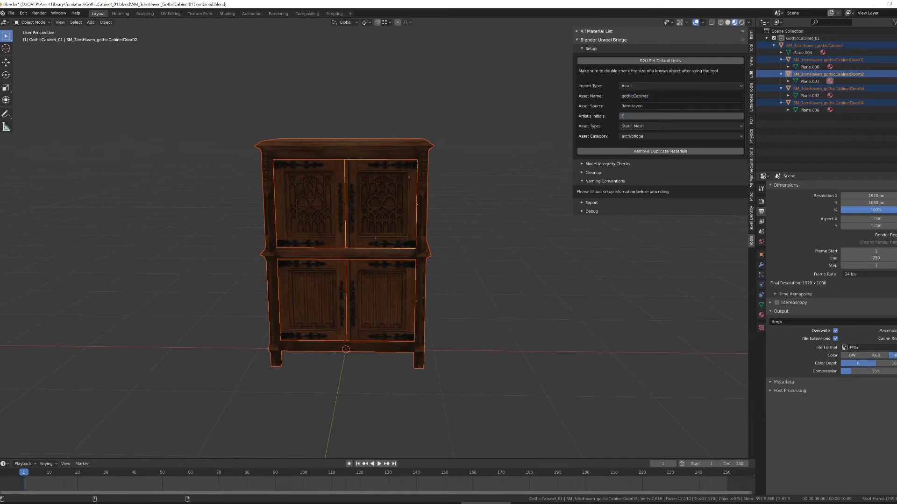
{"action": "key", "text": "Return"}
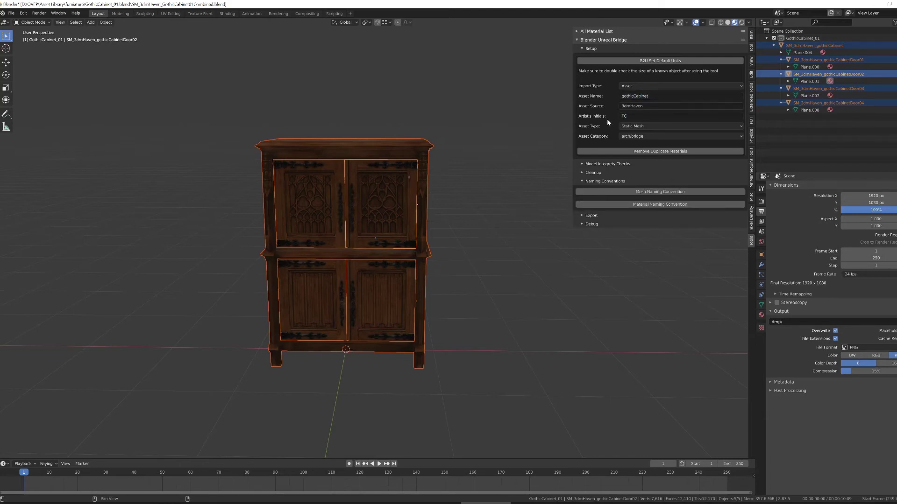
Set the asset category to dressing/furniture.
{"action": "left_click", "coordinate": [633, 136]}
{"action": "left_click", "coordinate": [649, 143]}
{"action": "left_click", "coordinate": [646, 135]}
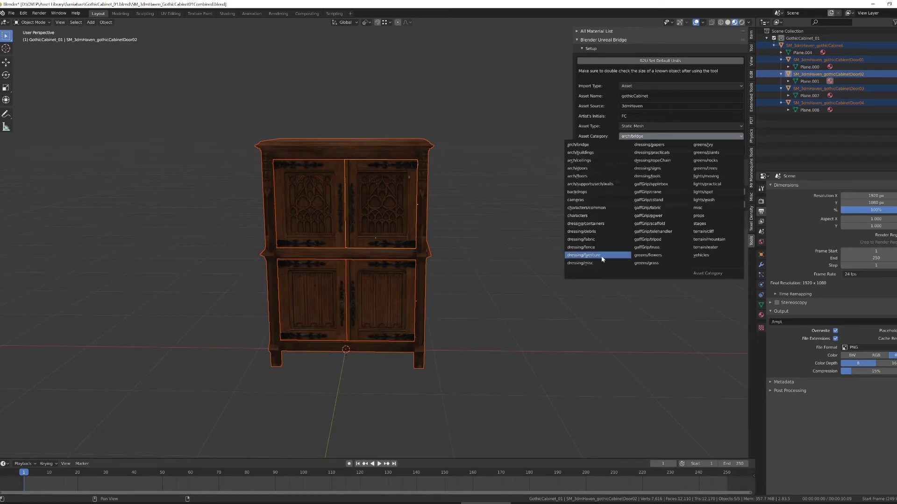
{"action": "left_click", "coordinate": [602, 259]}
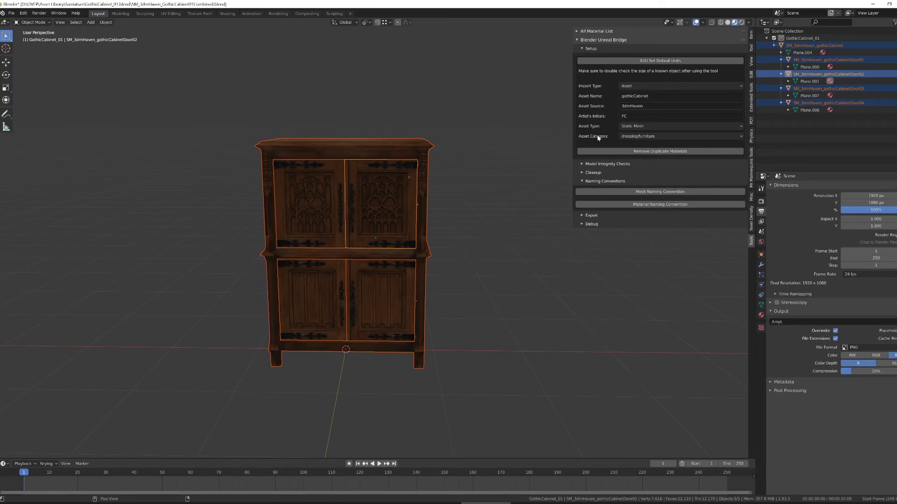
Apply the mesh and material naming conventions to the selected cabinet parts and show the active door's material.
{"action": "left_click", "coordinate": [671, 191]}
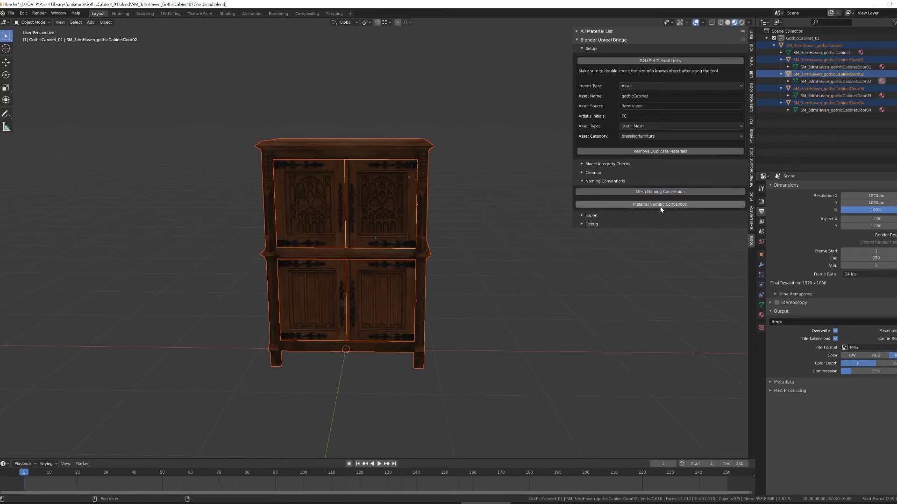
{"action": "left_click", "coordinate": [661, 206]}
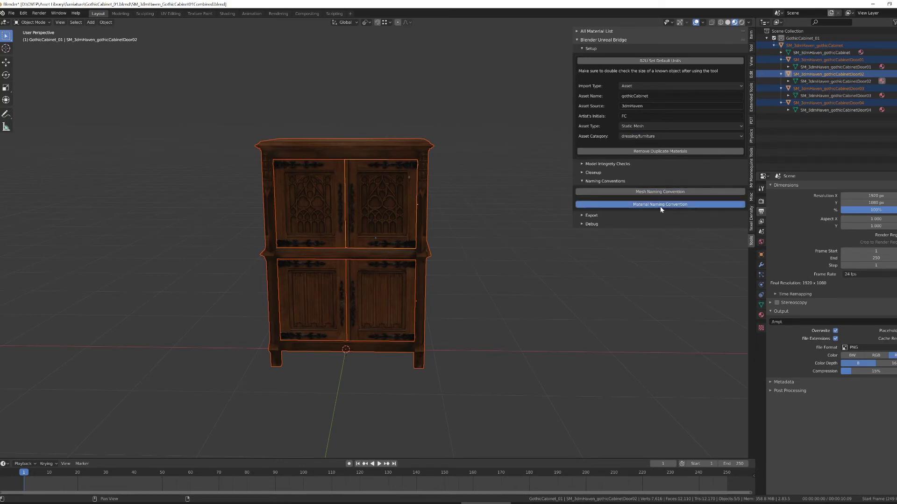
{"action": "left_click", "coordinate": [762, 317]}
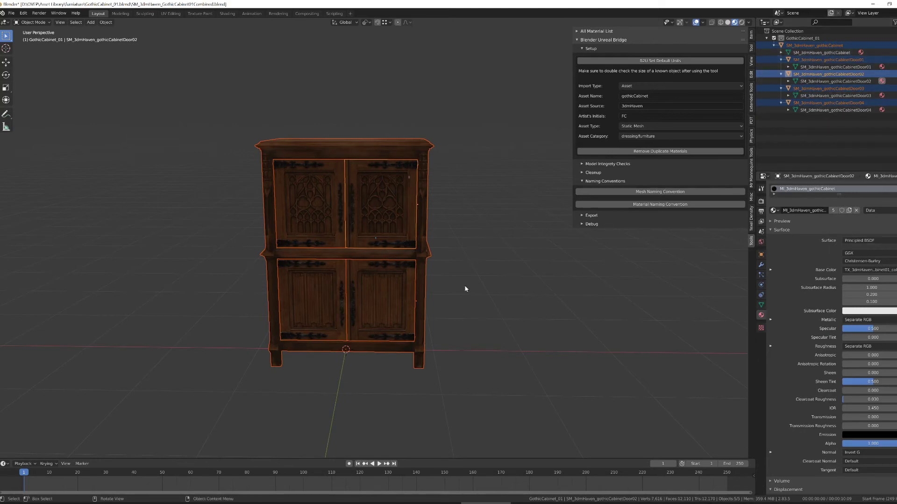
Export the selected cabinet assembly for UE and send the command to Unreal.
{"action": "left_click", "coordinate": [591, 216]}
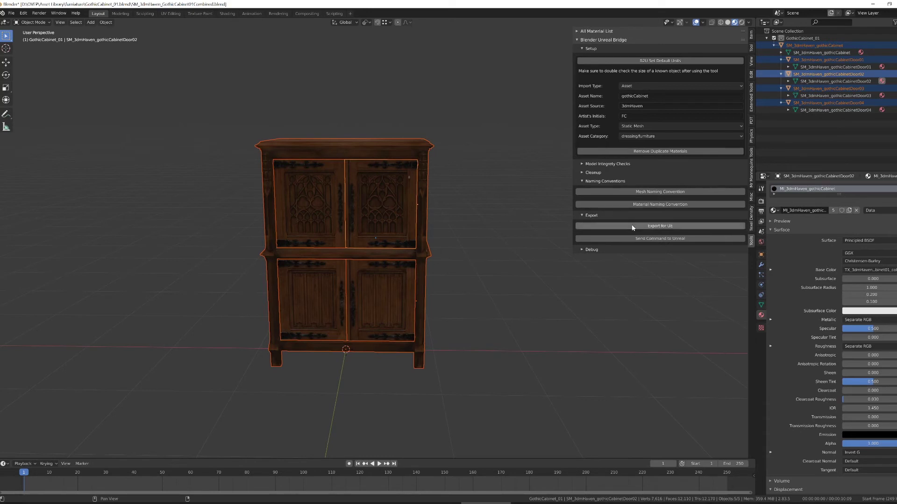
{"action": "left_click", "coordinate": [633, 227]}
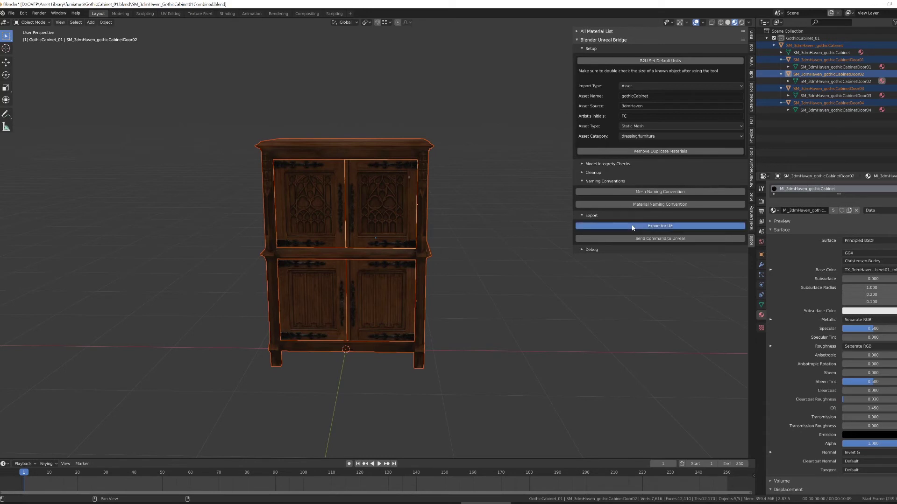
{"action": "left_click", "coordinate": [660, 239]}
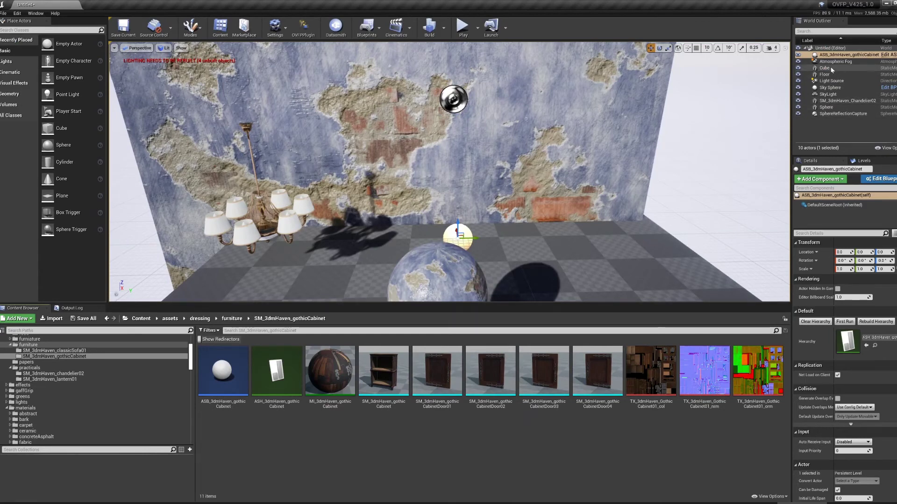
In Unreal Editor, move the textured sphere aside and rebuild the hierarchy of the ASB_3dmHaven_gothicCabinet actor.
{"action": "double_click", "coordinate": [826, 107]}
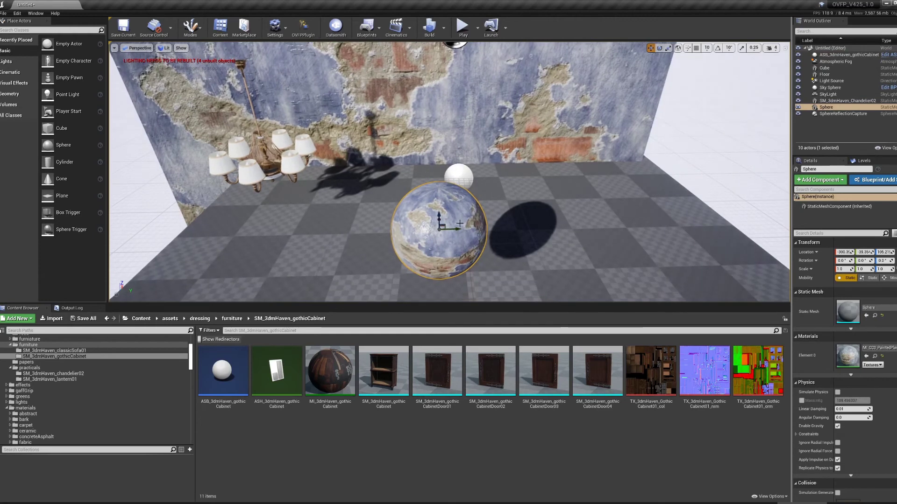
{"action": "left_click_drag", "start_coordinate": [458, 230], "coordinate": [303, 231]}
{"action": "left_click", "coordinate": [458, 172]}
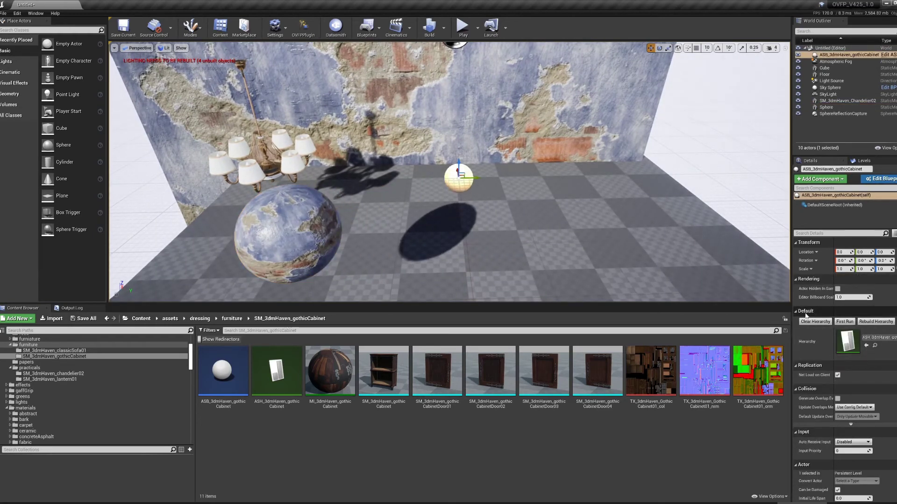
{"action": "left_click_drag", "start_coordinate": [790, 301], "coordinate": [703, 301]}
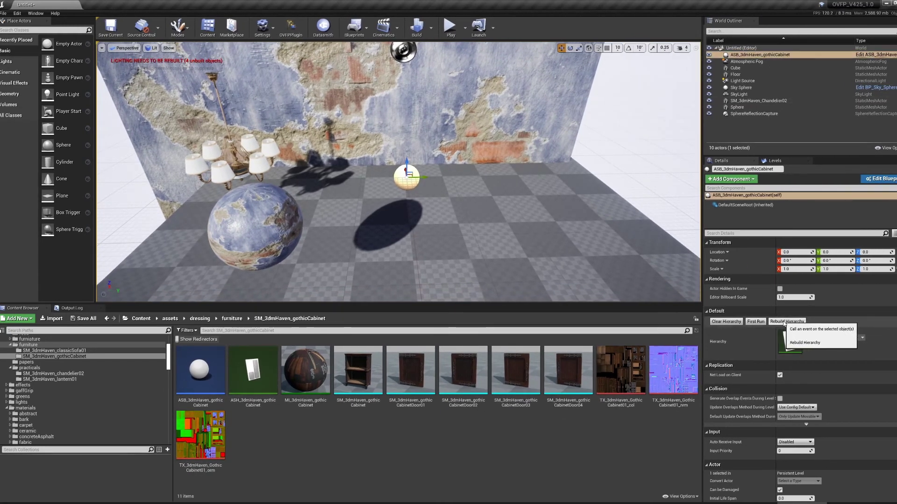
{"action": "left_click", "coordinate": [786, 322]}
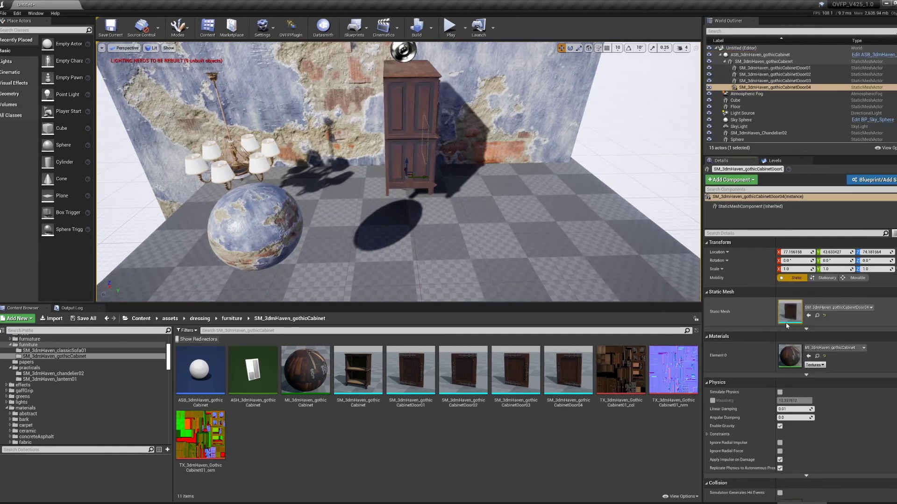
Move the whole ASB_3dmHaven_gothicCabinet assembly along the X axis, away from the plaster wall, to about X -383.
{"action": "right_click_drag", "start_coordinate": [606, 205], "coordinate": [476, 196]}
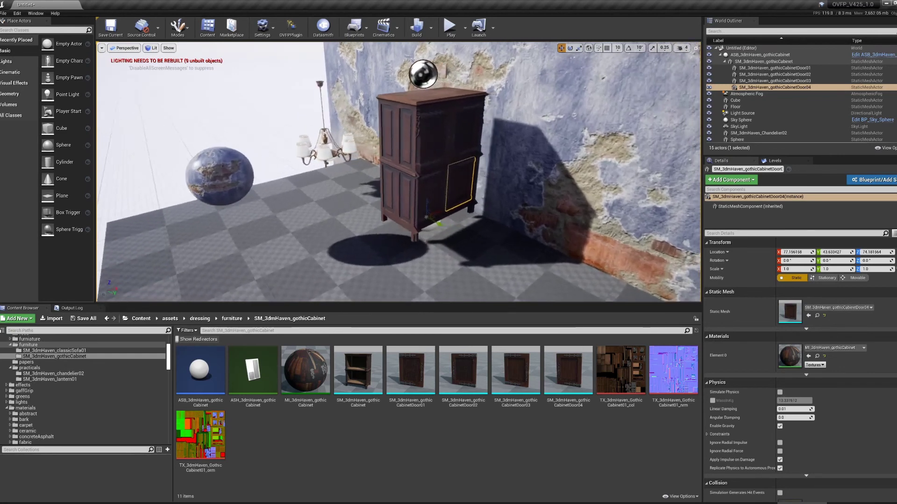
{"action": "right_click_drag", "start_coordinate": [355, 182], "coordinate": [327, 184]}
{"action": "left_click", "coordinate": [755, 61]}
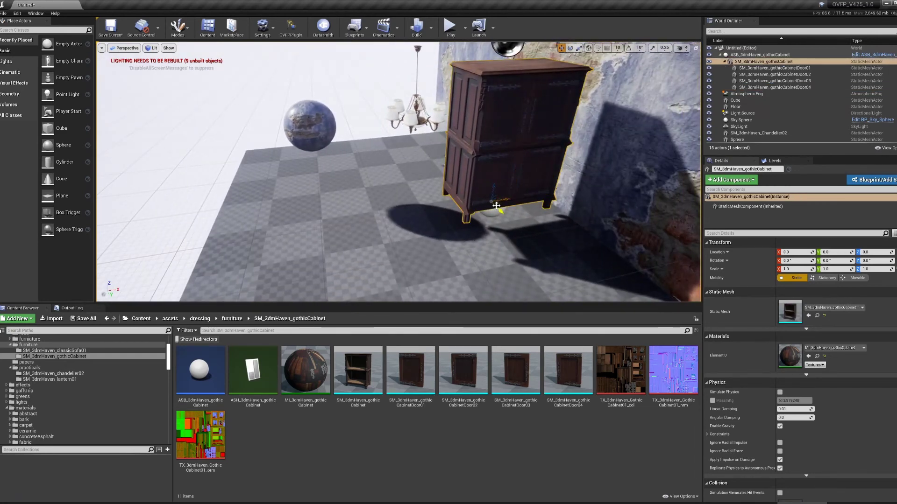
{"action": "left_click", "coordinate": [756, 55]}
{"action": "key", "text": "f"}
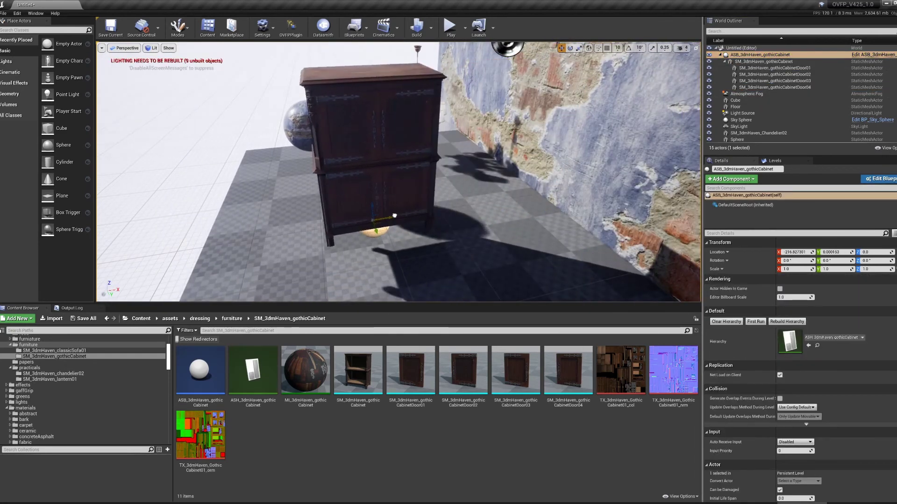
{"action": "left_click_drag", "start_coordinate": [394, 216], "coordinate": [211, 241]}
{"action": "right_click_drag", "start_coordinate": [210, 241], "coordinate": [357, 227]}
Rotate the whole cabinet assembly about the Z axis to turn its door side away from the wall.
{"action": "key", "text": "e"}
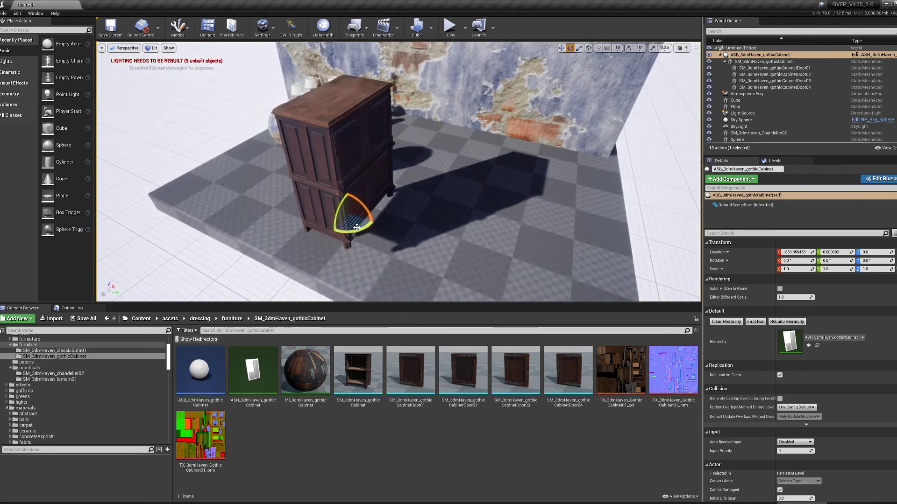
{"action": "mouse_move", "coordinate": [357, 227]}
{"action": "left_mouse_down"}
{"action": "mouse_move", "coordinate": [374, 204]}
{"action": "mouse_move", "coordinate": [372, 234]}
{"action": "left_mouse_up"}
{"action": "right_click_drag", "start_coordinate": [372, 234], "coordinate": [327, 240]}
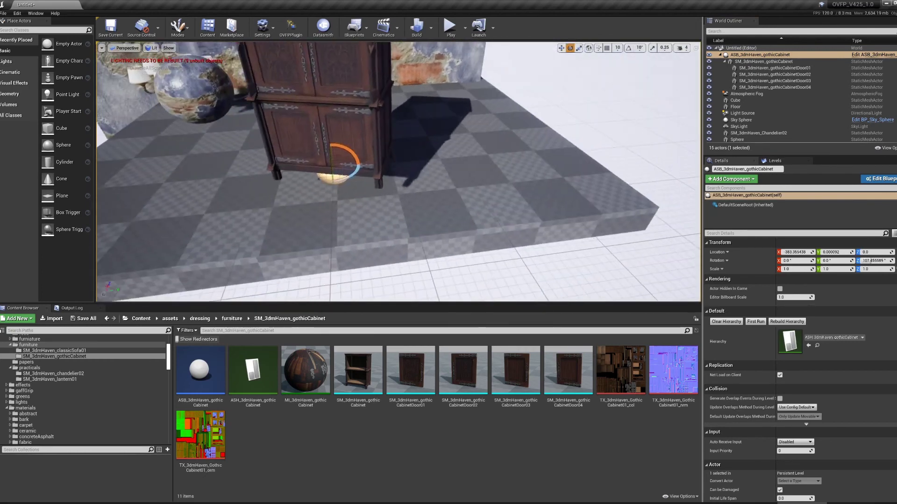
Swing the upper-right door SM_3dmHaven_gothicCabinetDoor02 open to about -62° around the Z axis.
{"action": "scroll", "coordinate": [334, 216], "scroll_direction": "down", "scroll_amount": 5}
{"action": "left_click", "coordinate": [387, 138]}
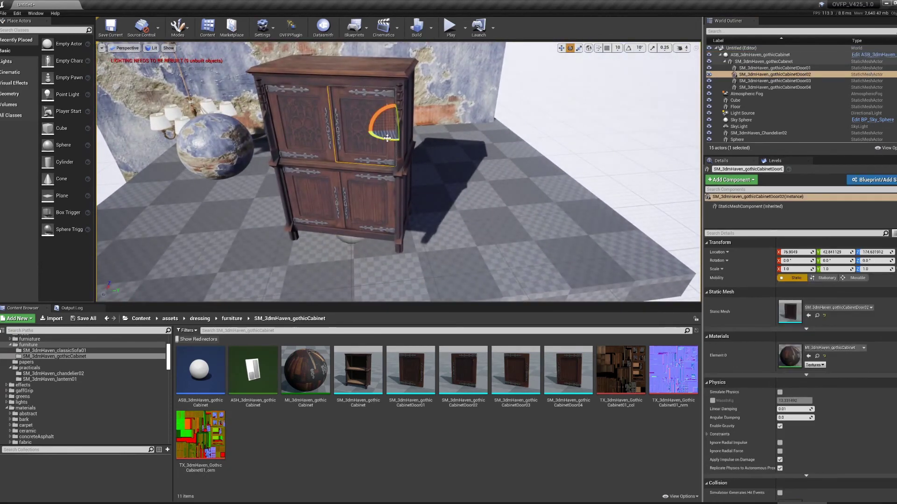
{"action": "left_click_drag", "start_coordinate": [387, 138], "coordinate": [483, 194]}
{"action": "right_click_drag", "start_coordinate": [491, 195], "coordinate": [417, 274]}
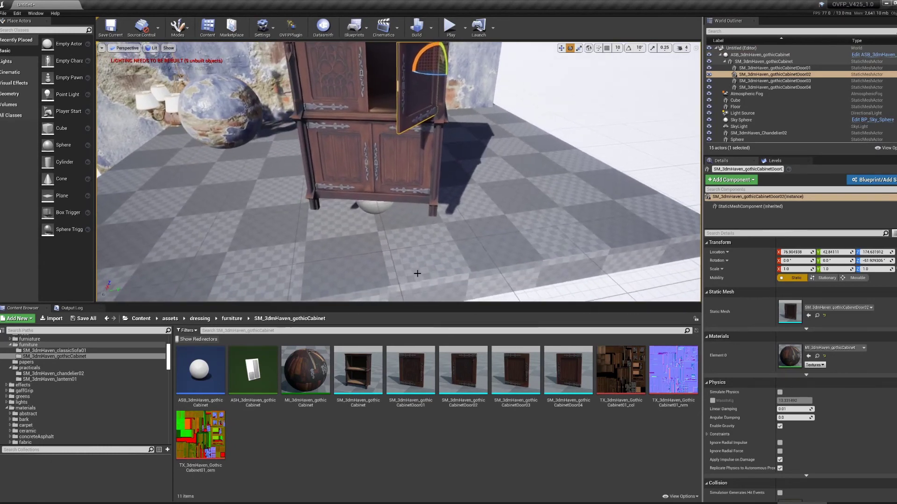
In material instance MI_3dmHaven_gothicCabinet, enable Normal and ORM Material and assign the TX_3dmHaven_GothicCabinet01_nrm and TX_3dmHaven_GothicCabinet01_orm textures.
{"action": "double_click", "coordinate": [306, 369]}
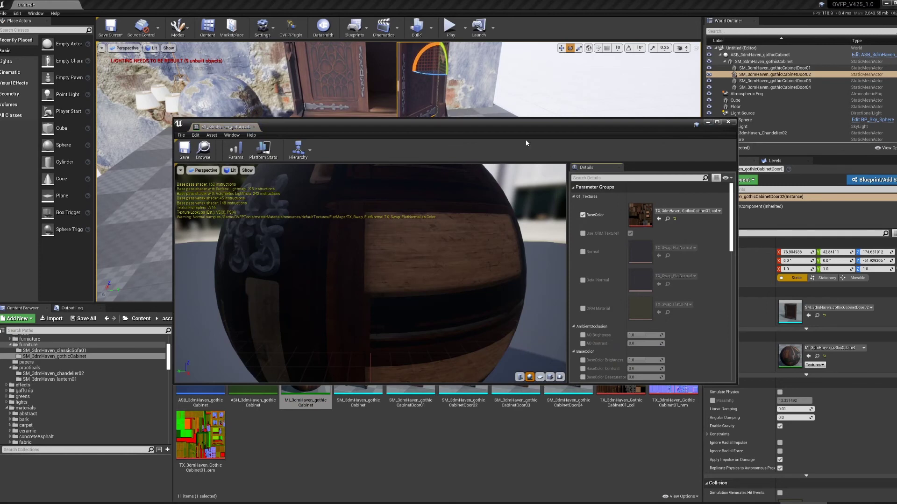
{"action": "left_click_drag", "start_coordinate": [525, 143], "coordinate": [730, 71]}
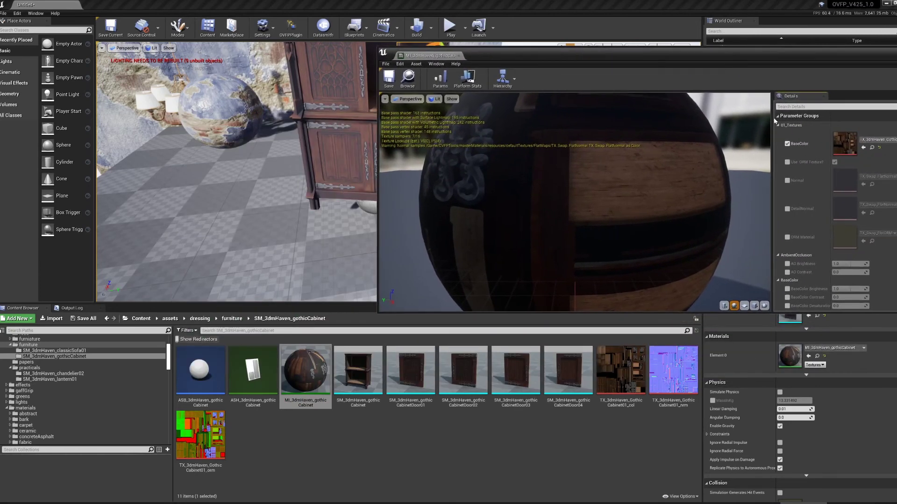
{"action": "left_click", "coordinate": [787, 180]}
{"action": "left_click", "coordinate": [788, 237]}
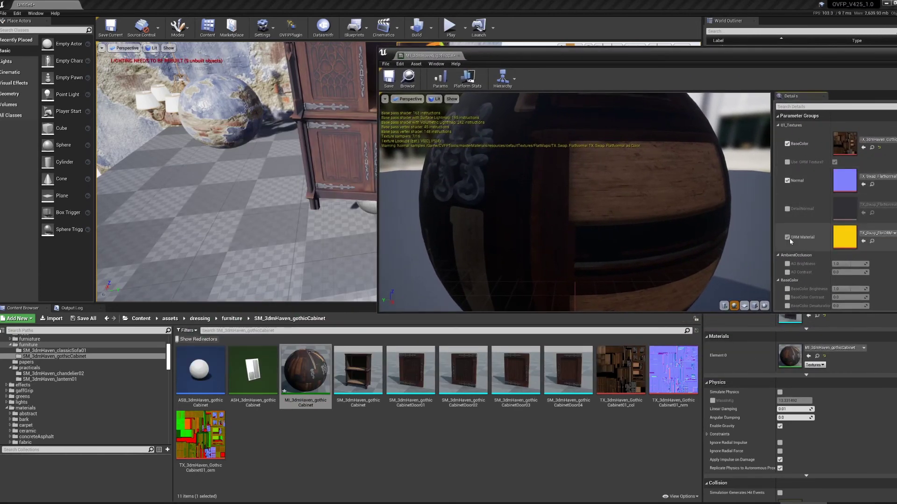
{"action": "left_click_drag", "start_coordinate": [673, 369], "coordinate": [844, 180]}
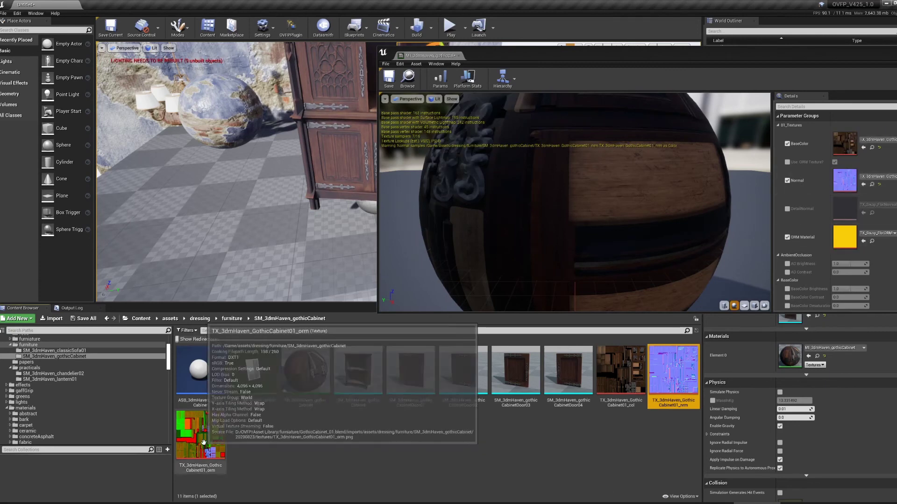
{"action": "left_click_drag", "start_coordinate": [204, 443], "coordinate": [844, 238]}
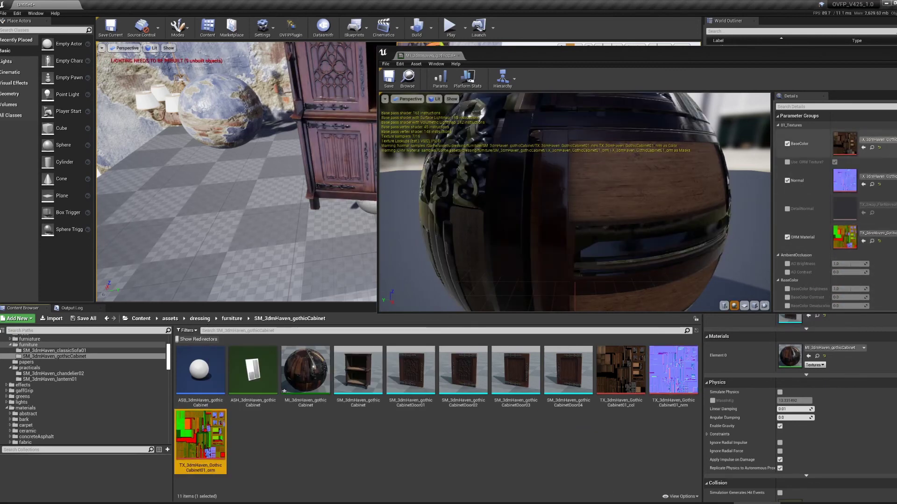
{"action": "left_click_drag", "start_coordinate": [890, 56], "coordinate": [743, 86]}
{"action": "left_click", "coordinate": [789, 81]}
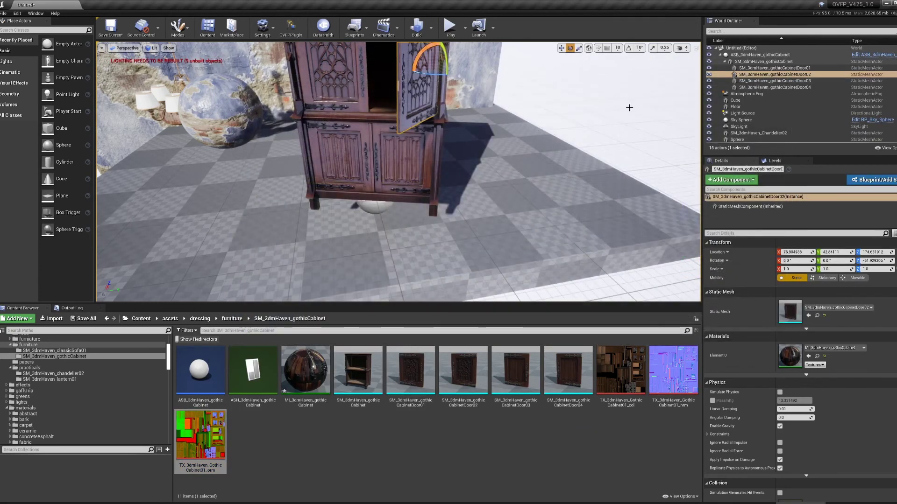
Swing the lower-right door SM_3dmHaven_gothicCabinetDoor04 open to about -44° around the Z axis.
{"action": "right_click_drag", "start_coordinate": [629, 108], "coordinate": [603, 94]}
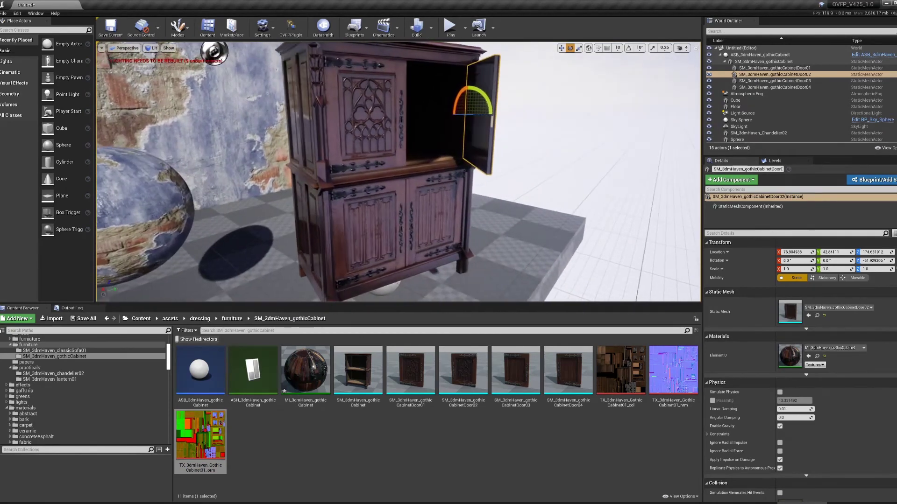
{"action": "left_click_drag", "start_coordinate": [213, 54], "coordinate": [211, 53], "text": "alt"}
{"action": "left_click", "coordinate": [437, 224]}
{"action": "left_click_drag", "start_coordinate": [467, 219], "coordinate": [428, 211]}
{"action": "right_click_drag", "start_coordinate": [428, 211], "coordinate": [442, 191]}
{"action": "left_click", "coordinate": [370, 428]}
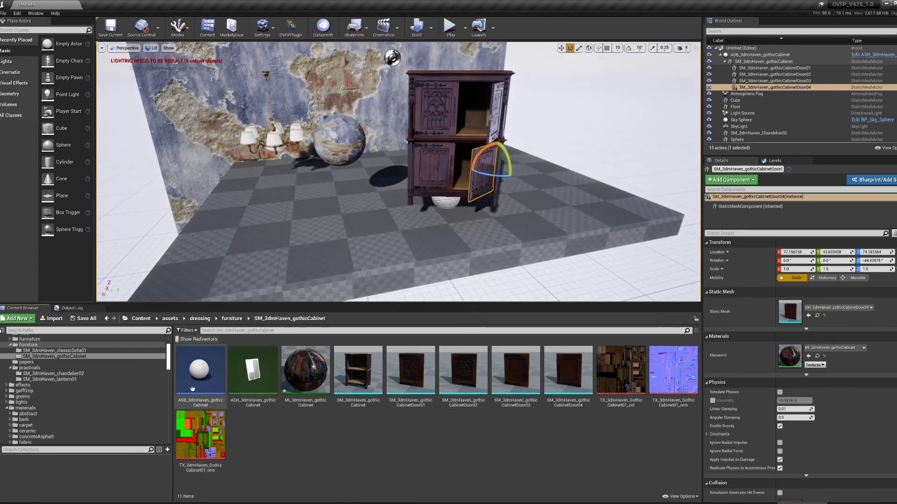
Place a second ASB_3dmHaven_gothicCabinet blueprint on the floor beside the first cabinet and rebuild its hierarchy.
{"action": "left_click", "coordinate": [200, 397]}
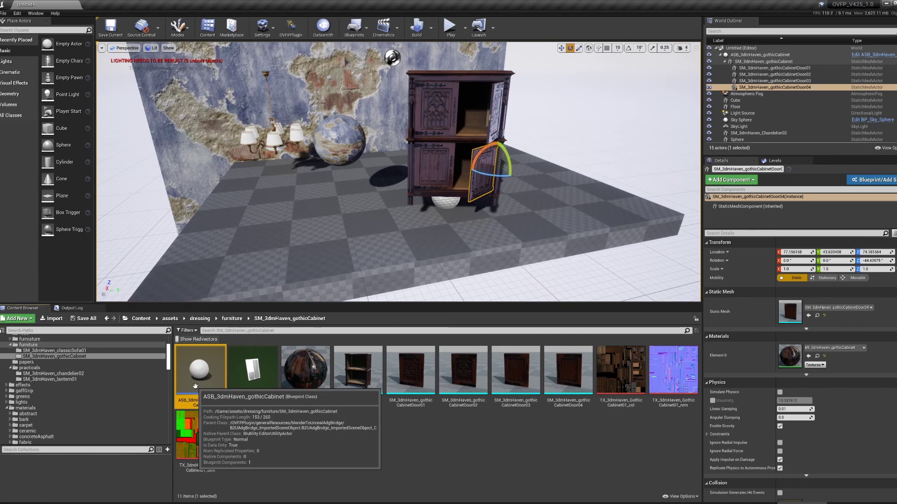
{"action": "left_click_drag", "start_coordinate": [195, 386], "coordinate": [281, 227]}
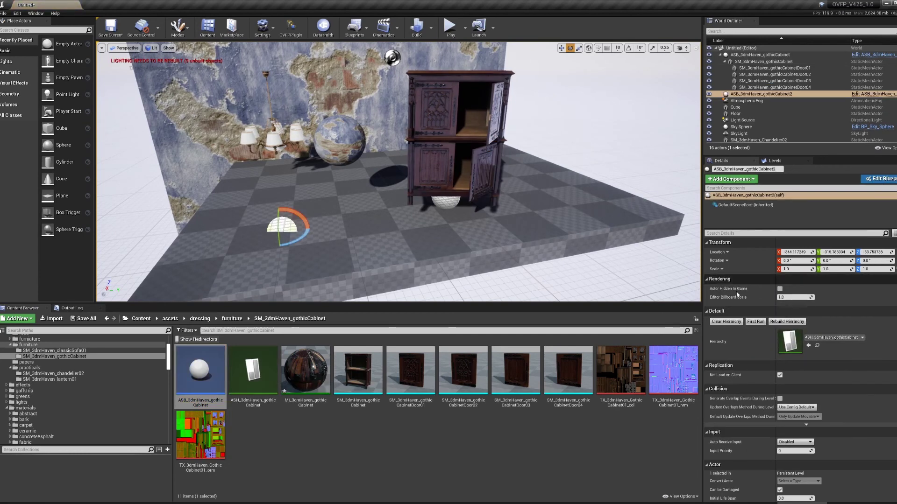
{"action": "left_click", "coordinate": [788, 322]}
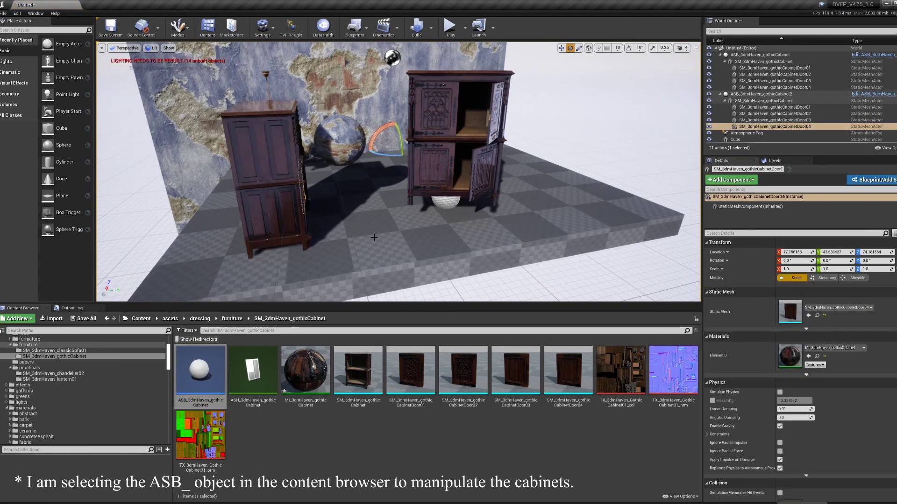
{"action": "right_click_drag", "start_coordinate": [373, 238], "coordinate": [326, 233]}
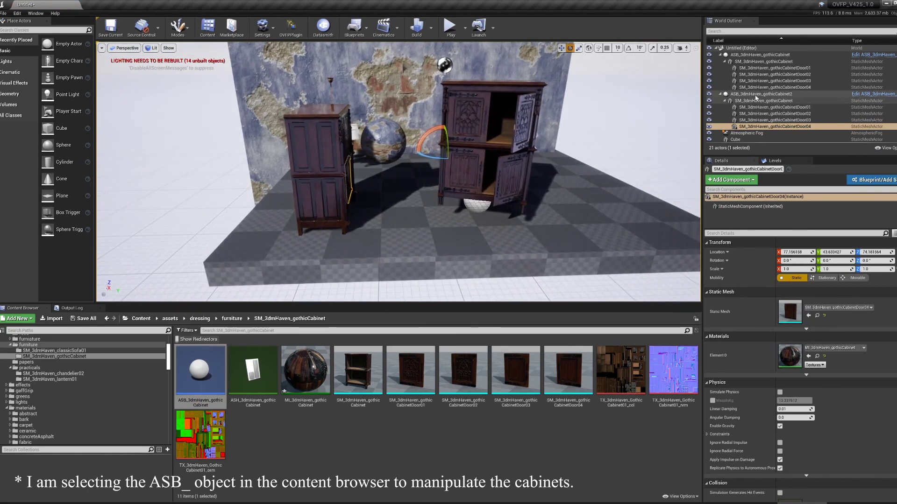
Rotate the whole second cabinet, ASB_3dmHaven_gothicCabinet2, around the Z axis so its carved doors face the viewer.
{"action": "left_click", "coordinate": [756, 95]}
{"action": "mouse_move", "coordinate": [353, 225]}
{"action": "left_mouse_down"}
{"action": "mouse_move", "coordinate": [324, 229]}
{"action": "mouse_move", "coordinate": [337, 229]}
{"action": "left_mouse_up"}
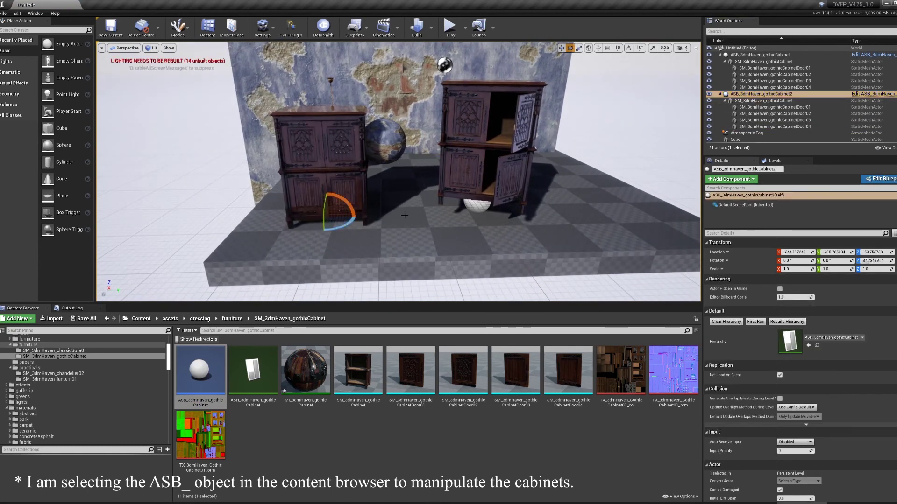
Group ASB_3dmHaven_gothicCabinet2 with its cabinet body and four door meshes, and select the resulting group in the scene.
{"action": "left_click", "coordinate": [764, 95]}
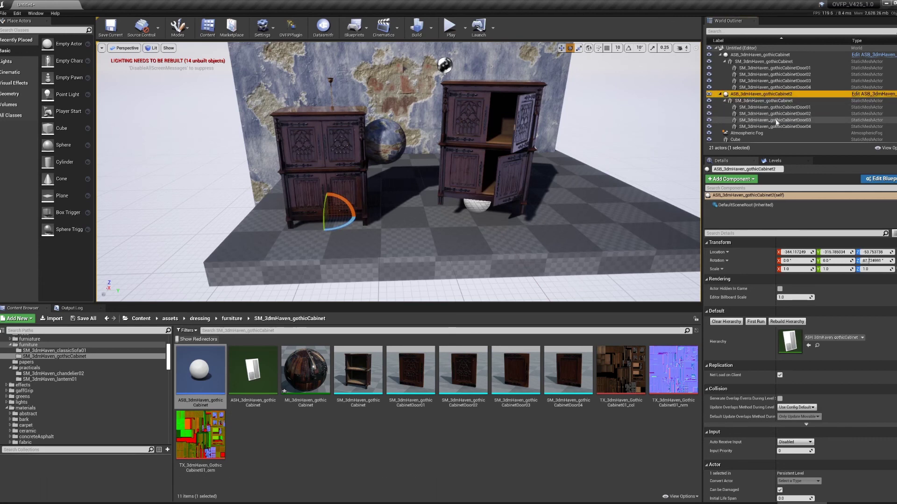
{"action": "left_click", "coordinate": [775, 127], "text": "shift"}
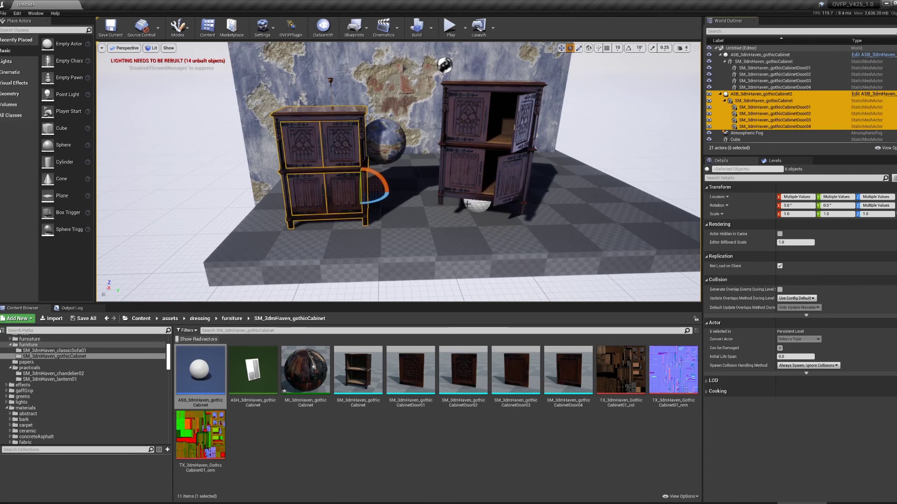
{"action": "right_click", "coordinate": [344, 185]}
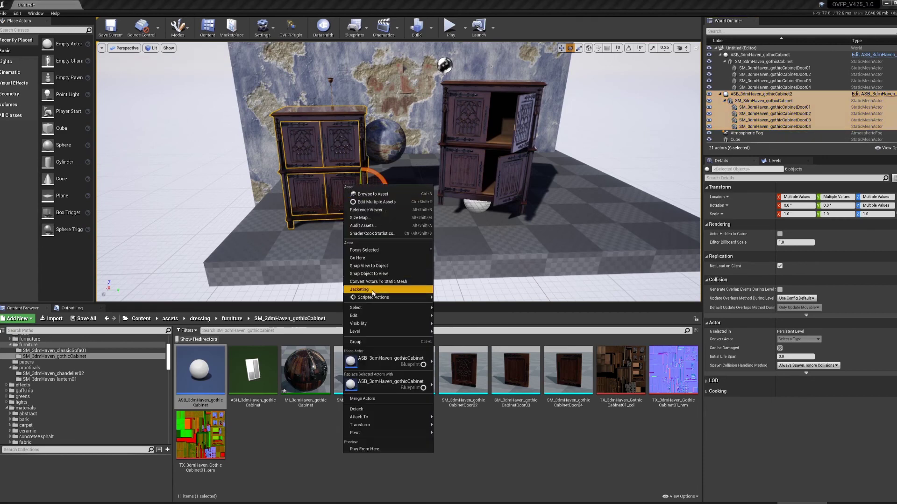
{"action": "left_click", "coordinate": [377, 346]}
{"action": "left_click", "coordinate": [383, 238]}
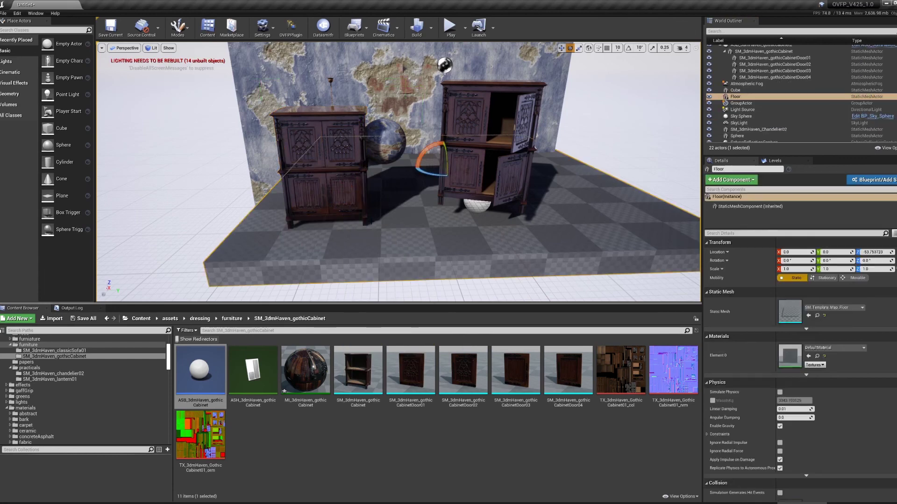
{"action": "left_click", "coordinate": [360, 218]}
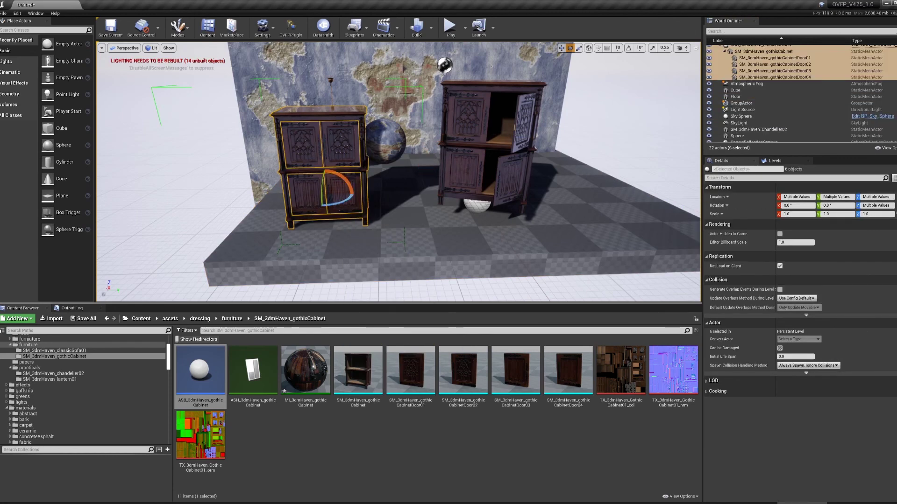
With group selection disabled, swing the second cabinet's upper-right door SM_3dmHaven_gothicCabinetDoor02 to about -132° around Z, re-enable group selection, and deselect everything.
{"action": "key", "text": "ctrl+shift+g"}
{"action": "left_click", "coordinate": [345, 157]}
{"action": "left_click_drag", "start_coordinate": [373, 150], "coordinate": [403, 145]}
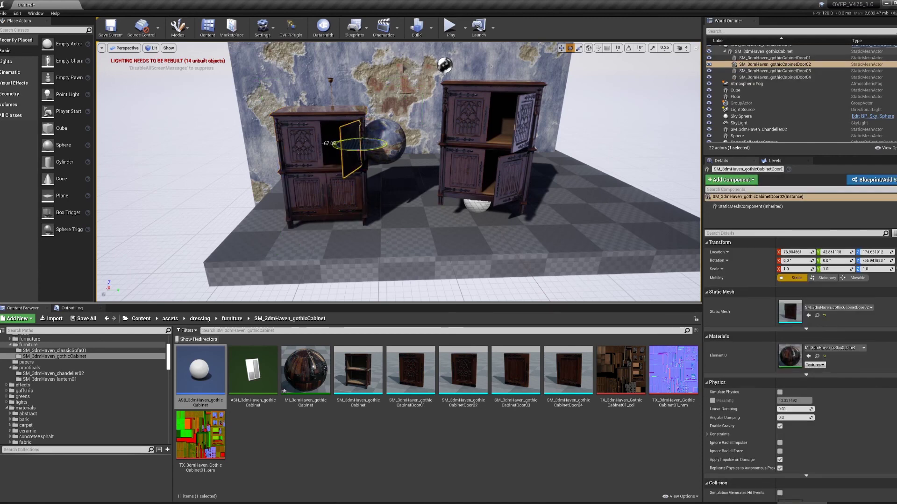
{"action": "left_click_drag", "start_coordinate": [336, 149], "coordinate": [369, 148]}
{"action": "left_click_drag", "start_coordinate": [333, 145], "coordinate": [370, 149]}
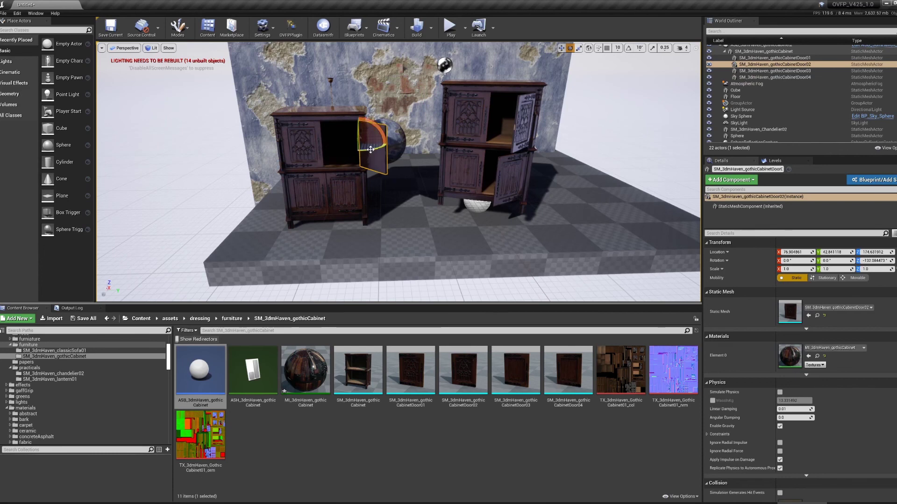
{"action": "key", "text": "ctrl+shift+g"}
{"action": "key", "text": "Escape"}
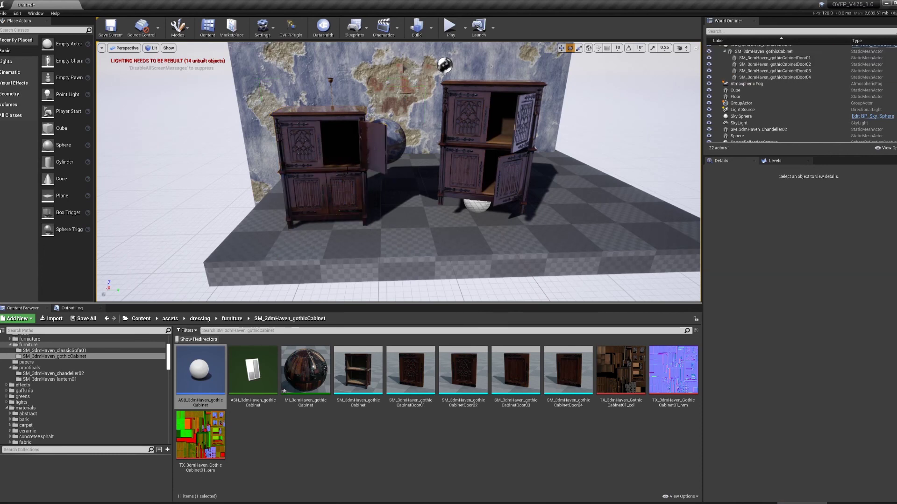